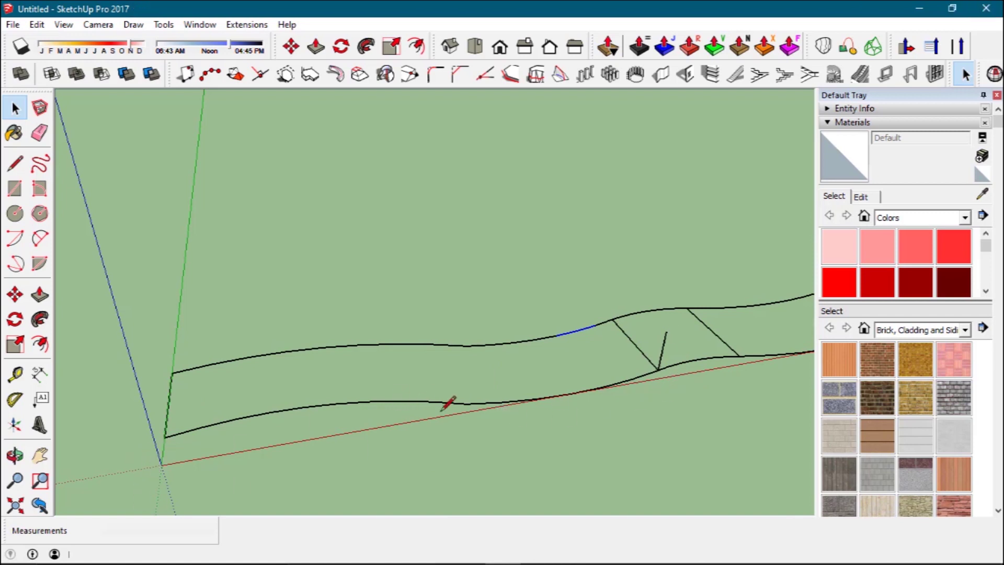
# Draw a 1.5 m vertical line upward from the near edge curve at the junction of its first two arcs.
pyautogui.moveTo(448, 431); pyautogui.dragTo(478, 411, button='middle')
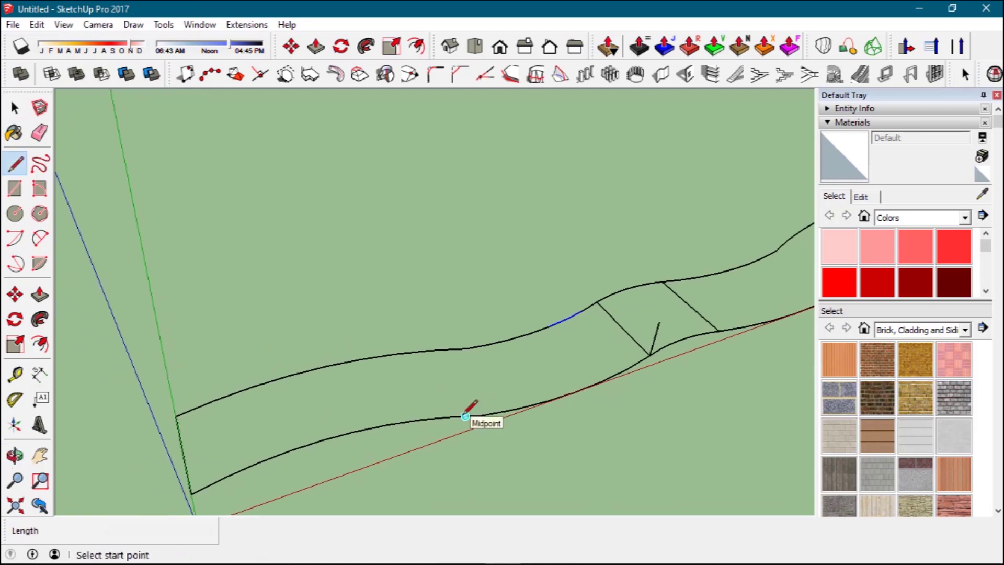
pyautogui.click(465, 416)
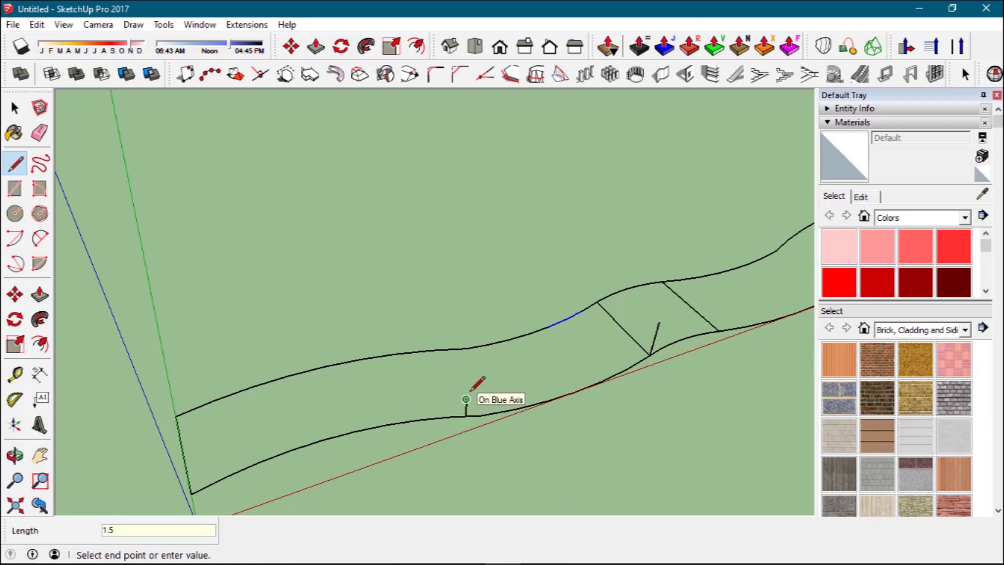
pyautogui.press('Return')
pyautogui.press('Escape')
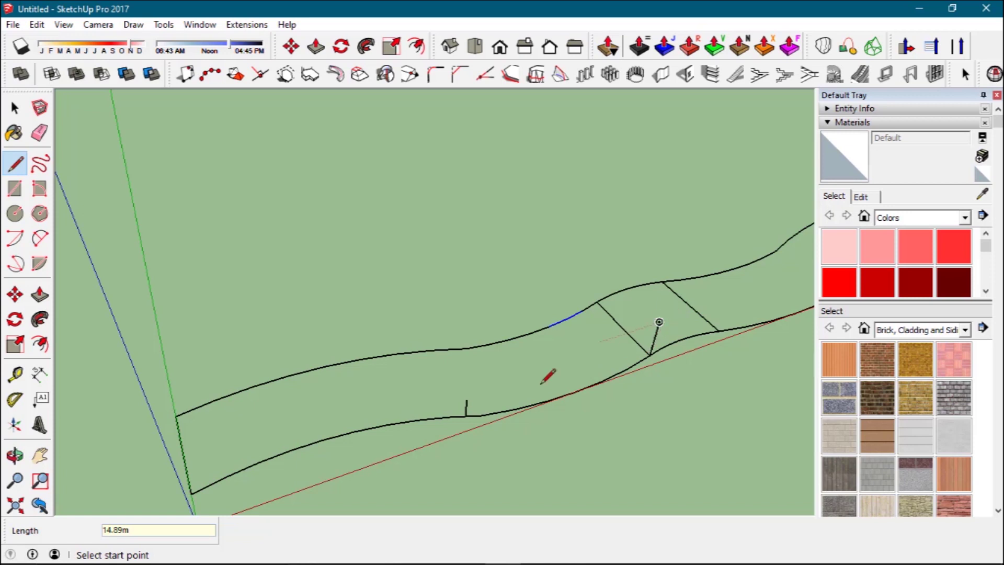
# Draw a 0.75 m vertical line upward from the midpoint of the first arc on the near edge.
pyautogui.moveTo(485, 408); pyautogui.dragTo(441, 392, button='middle')
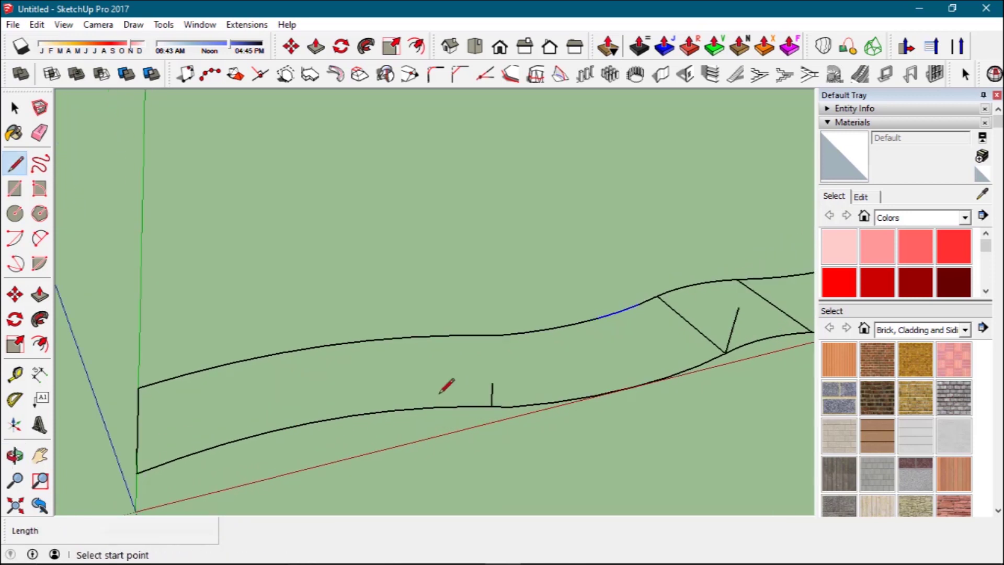
pyautogui.click(330, 418)
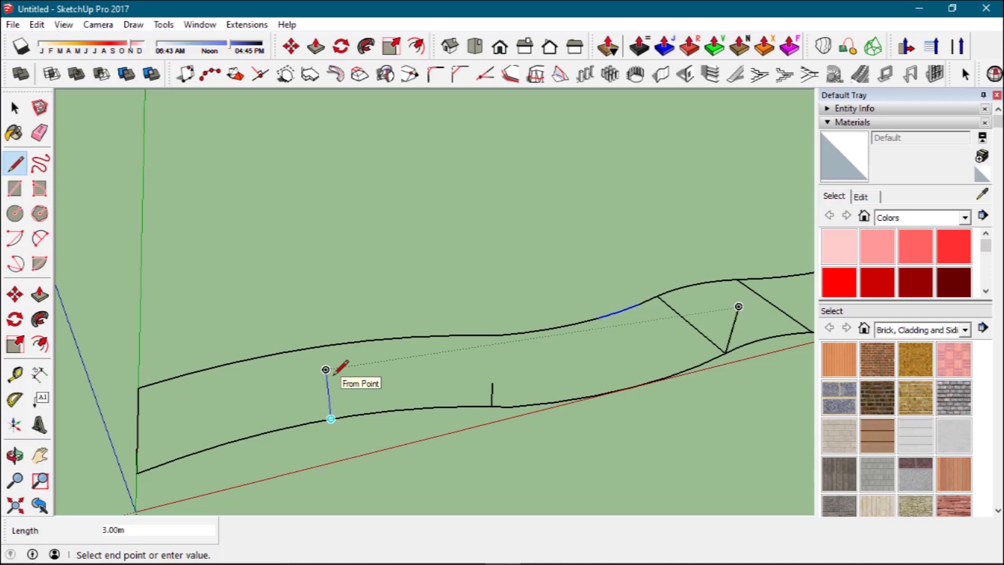
pyautogui.write('.75')
pyautogui.press('Return')
# Draw a 2.25 m vertical line upward from the middle of the second arc on the near edge.
pyautogui.moveTo(667, 454); pyautogui.dragTo(668, 414, button='middle')
pyautogui.scroll(3, 674, 424)
pyautogui.scroll(1, 651, 396)
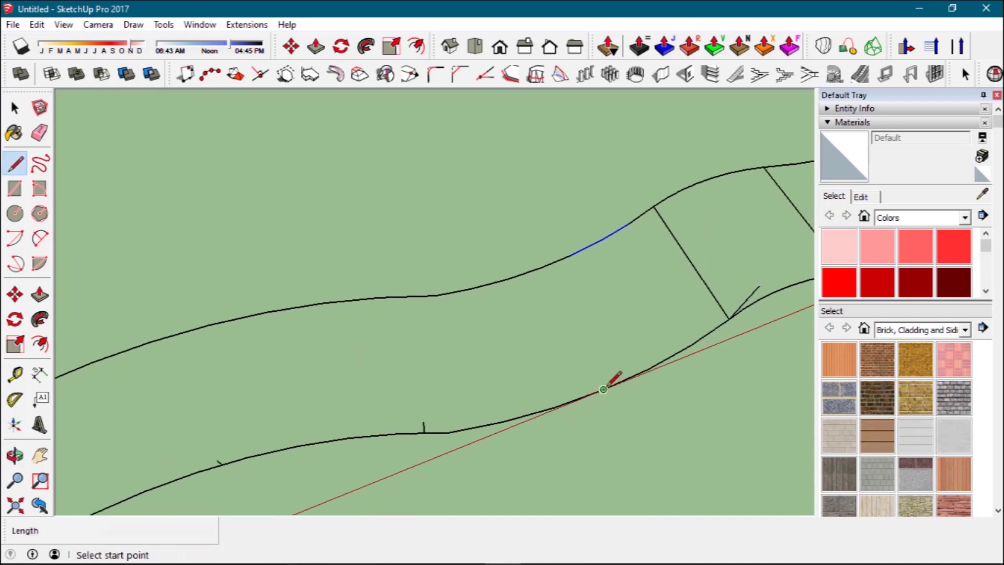
pyautogui.click(625, 379)
pyautogui.moveTo(636, 318); pyautogui.dragTo(591, 240, button='middle')
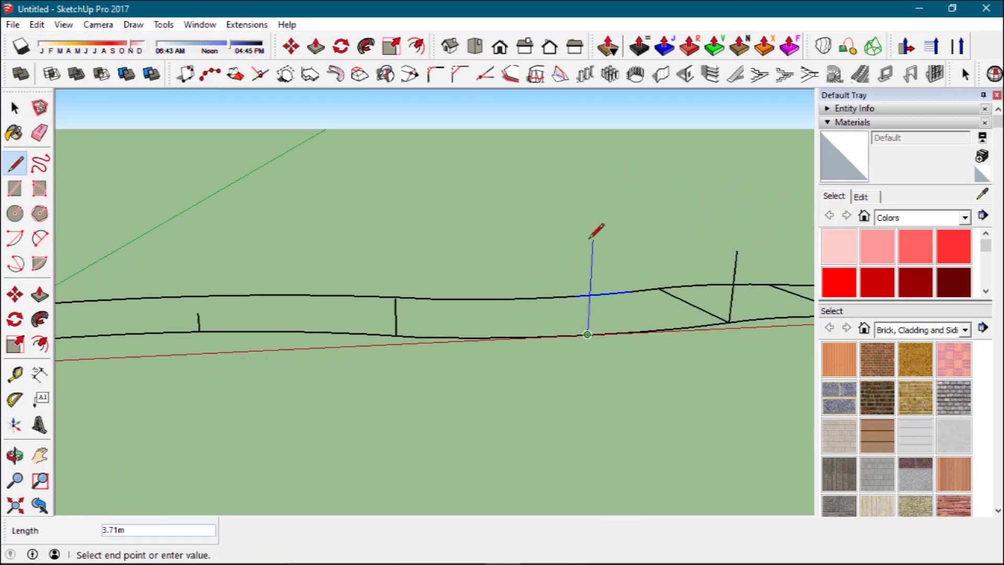
pyautogui.write('2.25')
pyautogui.press('Return')
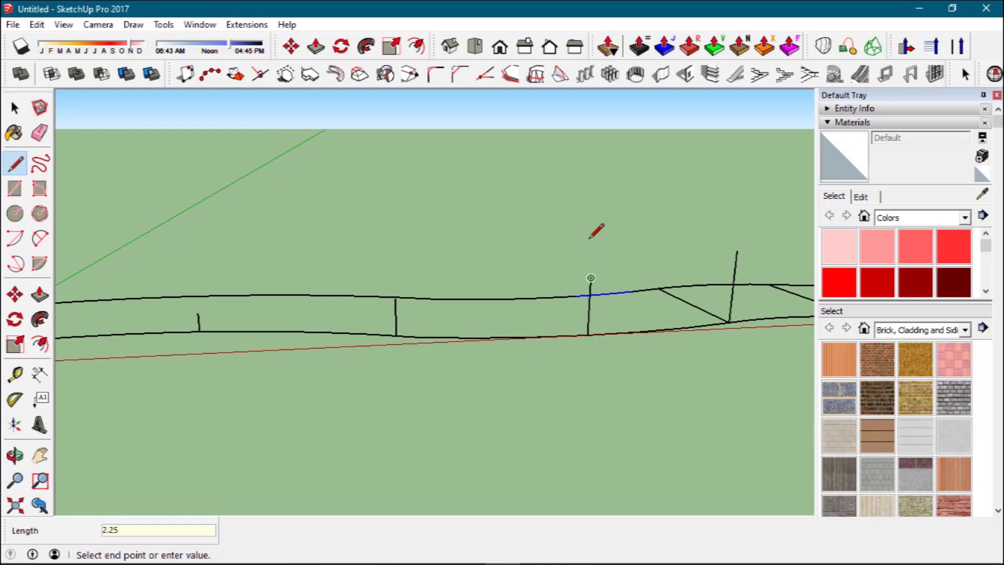
pyautogui.press('Escape')
# Draw a rising arc from the near start corner to the top of the 1.5 m line, bulging through the 0.75 m line's top.
pyautogui.moveTo(648, 328); pyautogui.dragTo(223, 395, button='middle')
pyautogui.press('space')
pyautogui.press('a')
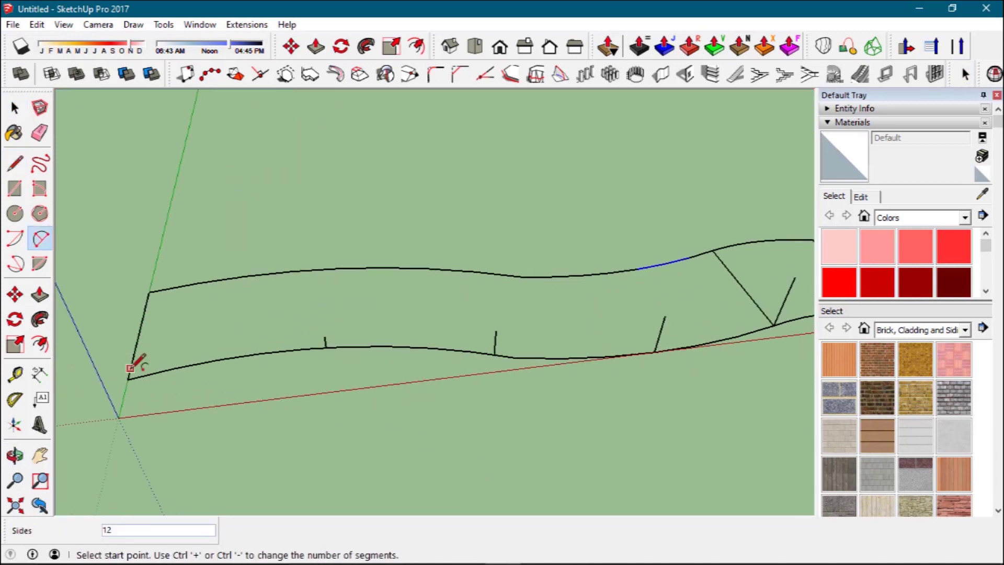
pyautogui.click(128, 379)
pyautogui.click(496, 331)
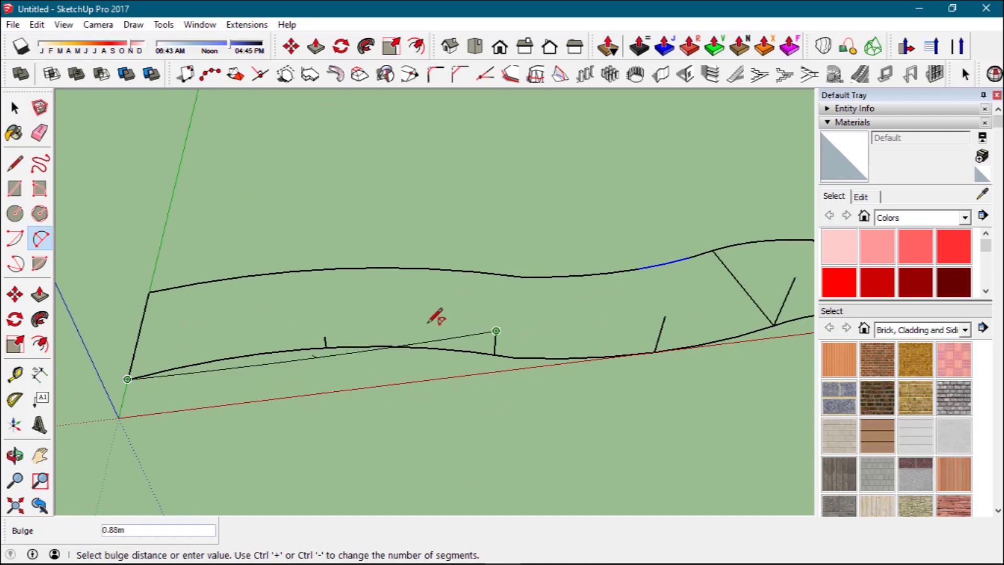
pyautogui.click(325, 336)
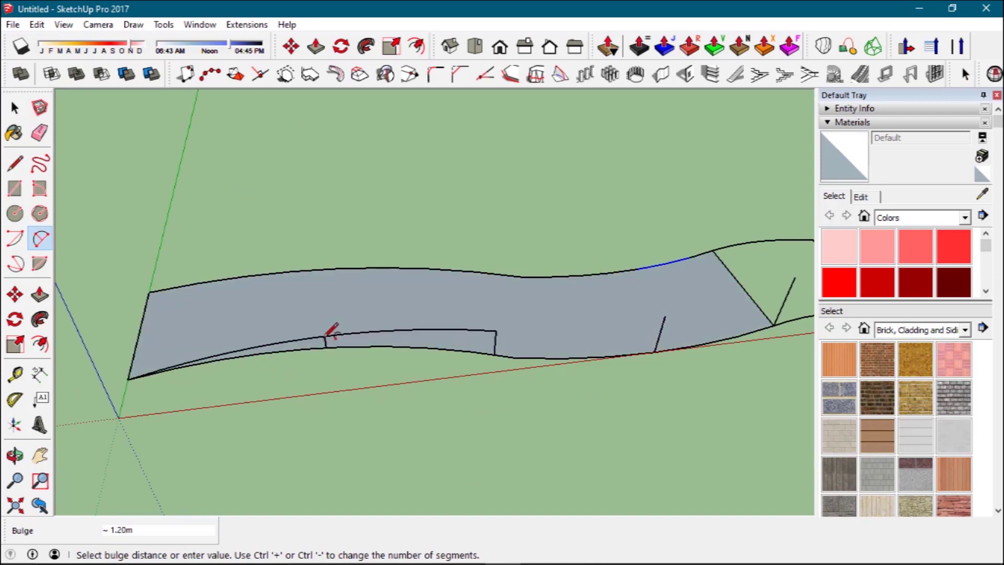
pyautogui.press('space')
# Draw a second rising arc from the 1.5 m line's top to the tallest vertical line's top, bulging through the 2.25 m line's top.
pyautogui.moveTo(605, 354); pyautogui.dragTo(632, 300, button='middle')
pyautogui.scroll(3, 632, 300)
pyautogui.press('a')
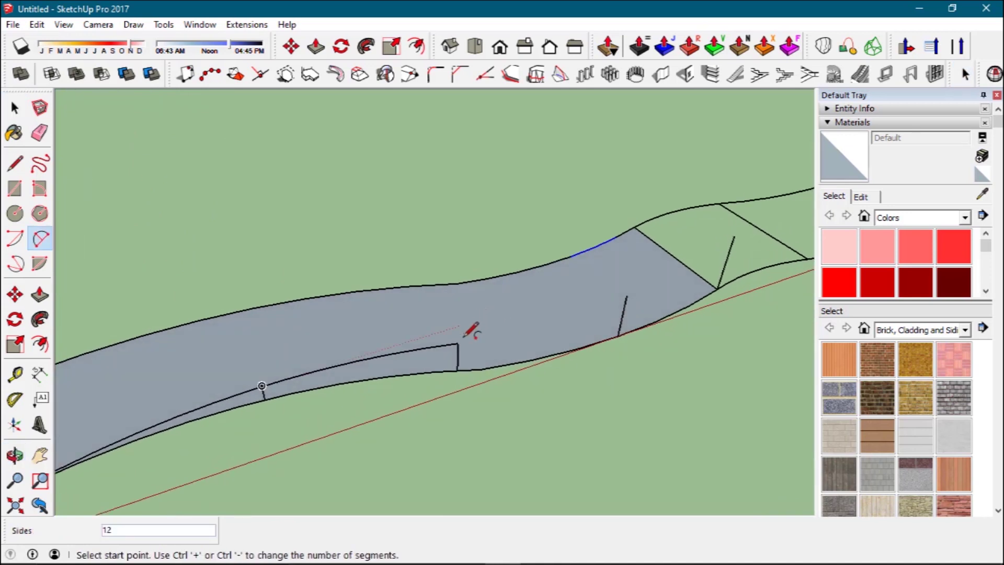
pyautogui.click(458, 343)
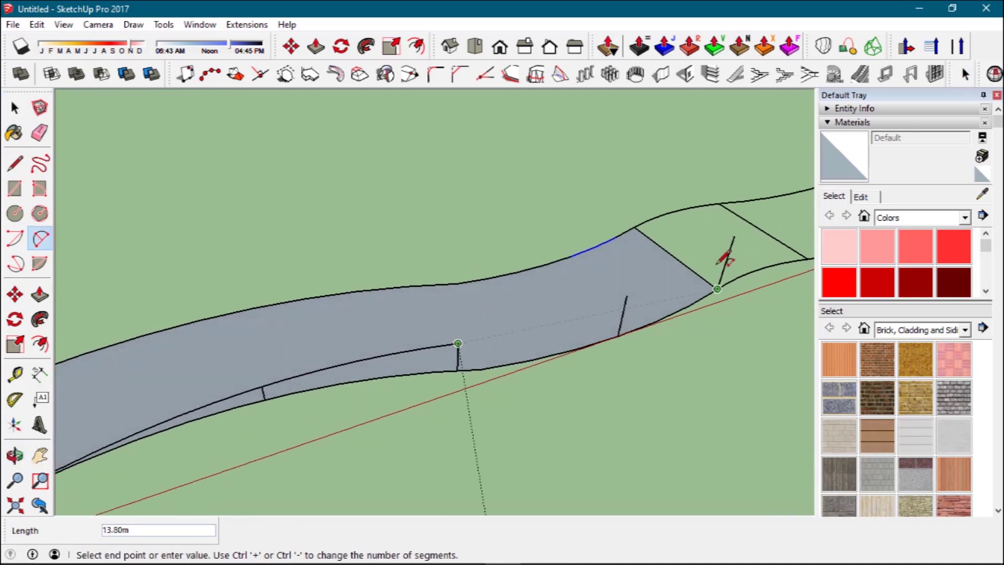
pyautogui.click(734, 235)
pyautogui.click(636, 288)
pyautogui.press('space')
# Copy both rising arcs across the strip so that the copy starts at the far start corner.
pyautogui.scroll(-2, 543, 347)
pyautogui.moveTo(543, 347); pyautogui.dragTo(587, 505, button='middle')
pyautogui.moveTo(585, 288); pyautogui.dragTo(439, 327, button='middle')
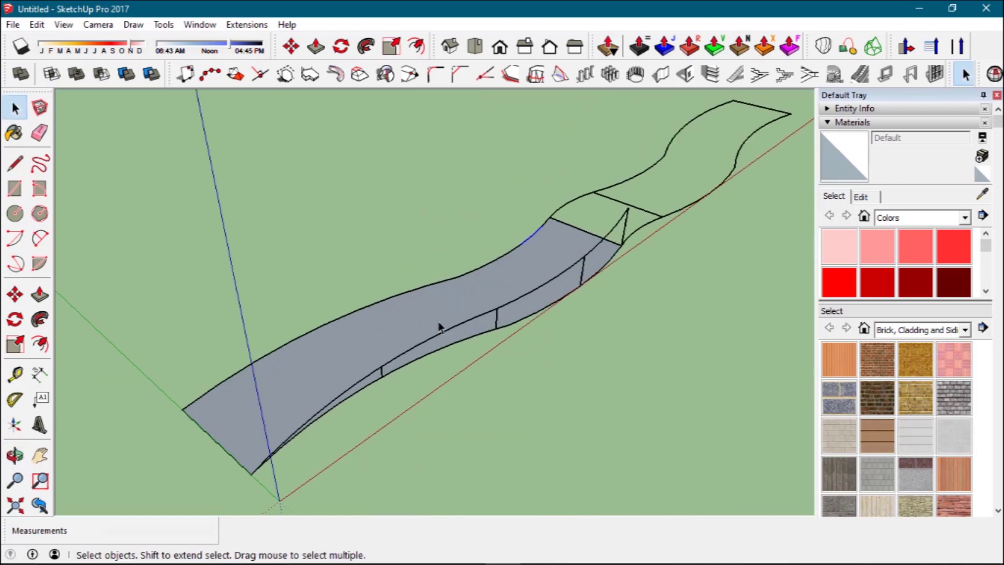
pyautogui.moveTo(512, 308); pyautogui.dragTo(644, 266, button='middle')
pyautogui.click(612, 256)
pyautogui.moveTo(475, 344); pyautogui.dragTo(434, 330, button='middle')
pyautogui.keyDown('ctrl'); pyautogui.click(419, 325); pyautogui.keyUp('ctrl')
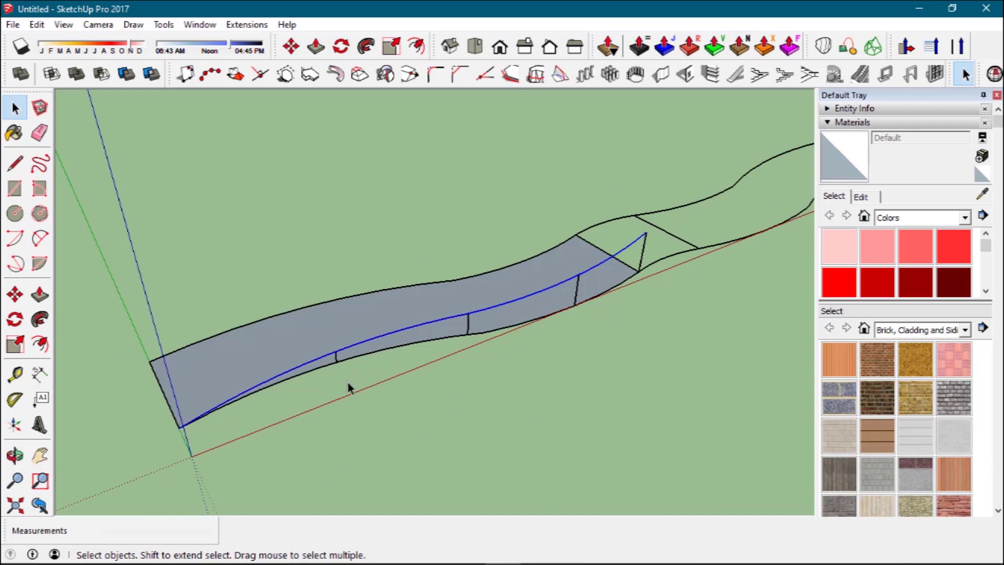
pyautogui.press('m')
pyautogui.moveTo(174, 433); pyautogui.dragTo(188, 414, button='middle')
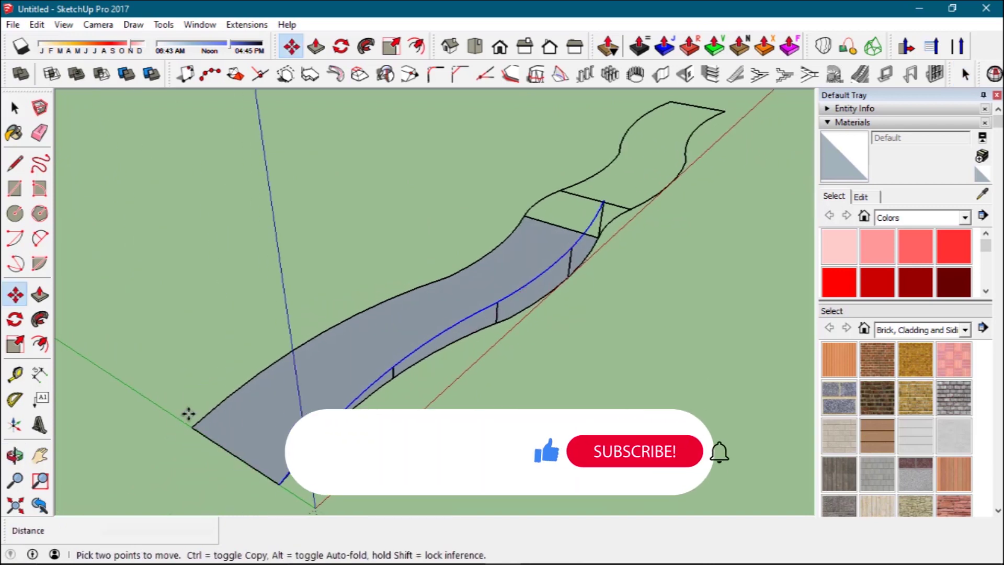
pyautogui.moveTo(564, 474)
pyautogui.mouseDown(button='middle')
pyautogui.moveTo(551, 455)
pyautogui.moveTo(577, 459)
pyautogui.mouseUp(button='middle')
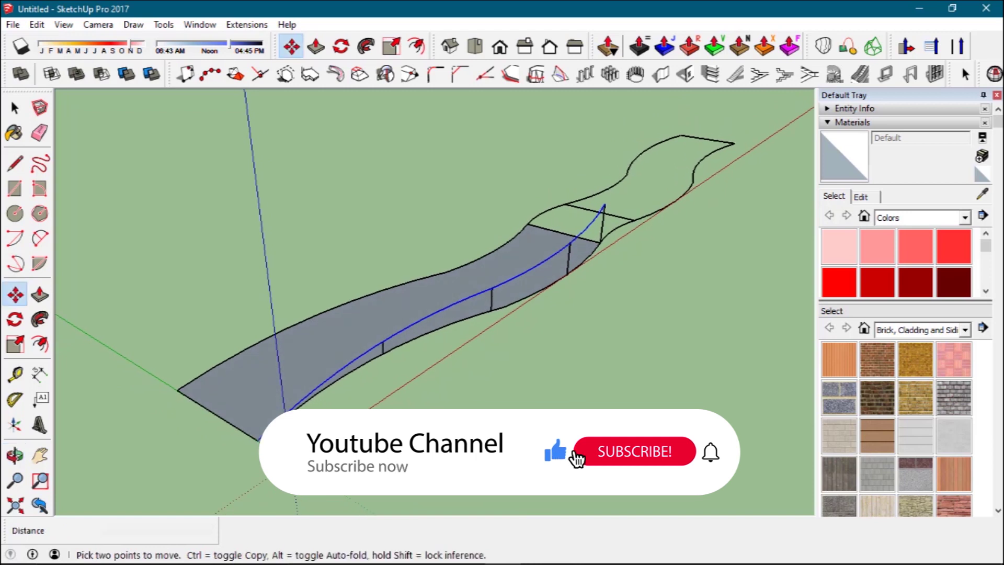
pyautogui.moveTo(283, 449); pyautogui.dragTo(306, 449, button='middle')
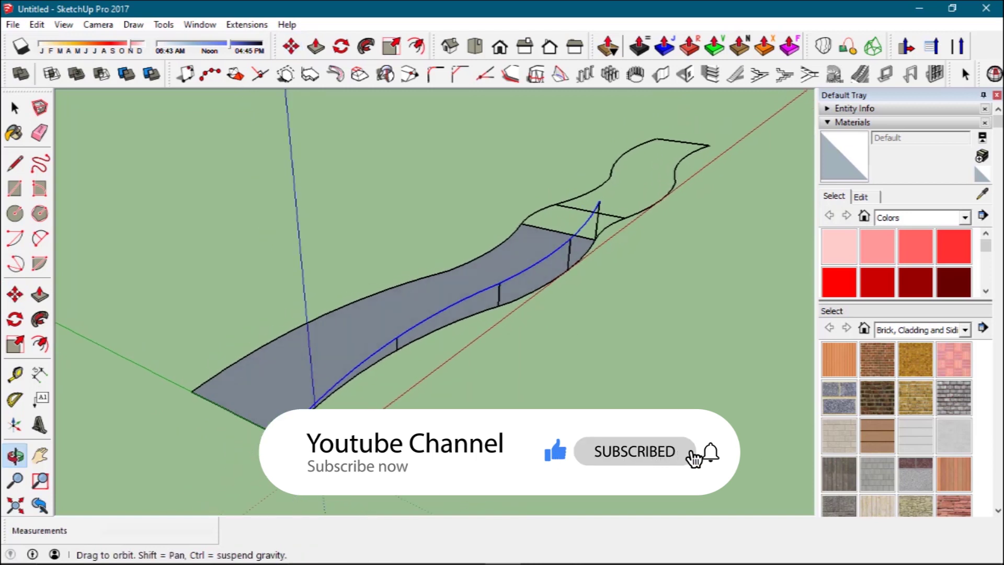
pyautogui.press('ctrl')
pyautogui.click(499, 283)
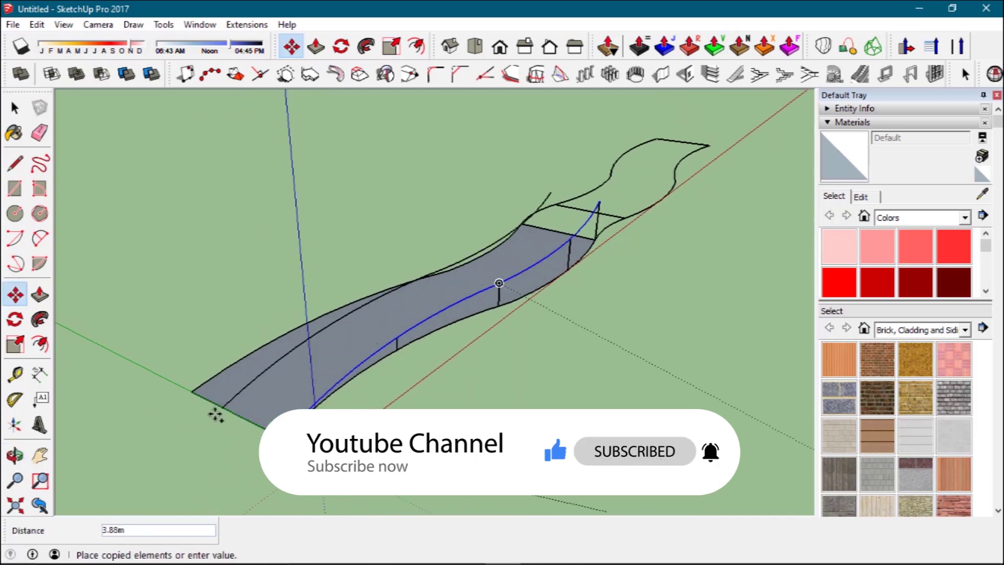
pyautogui.click(281, 408)
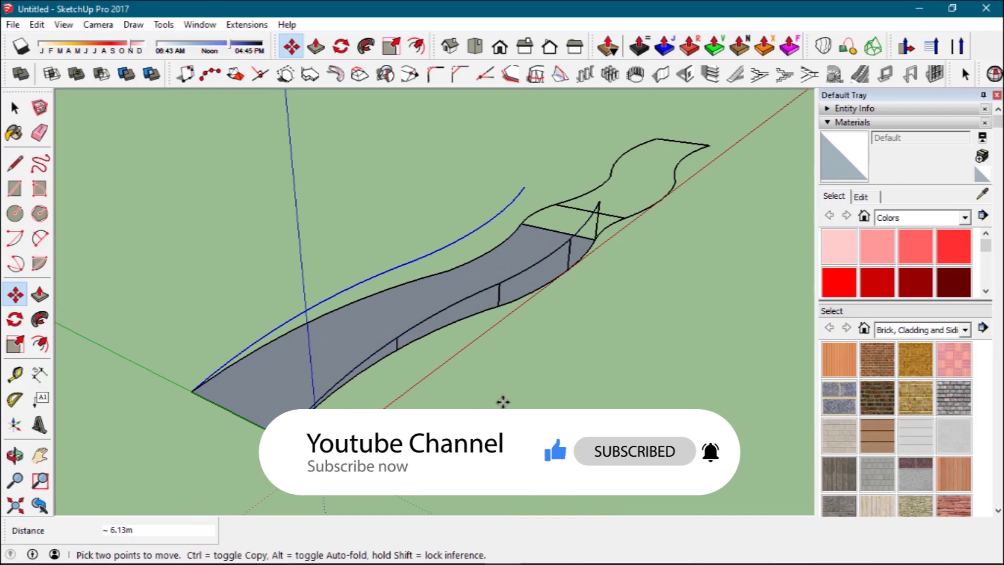
pyautogui.press('space')
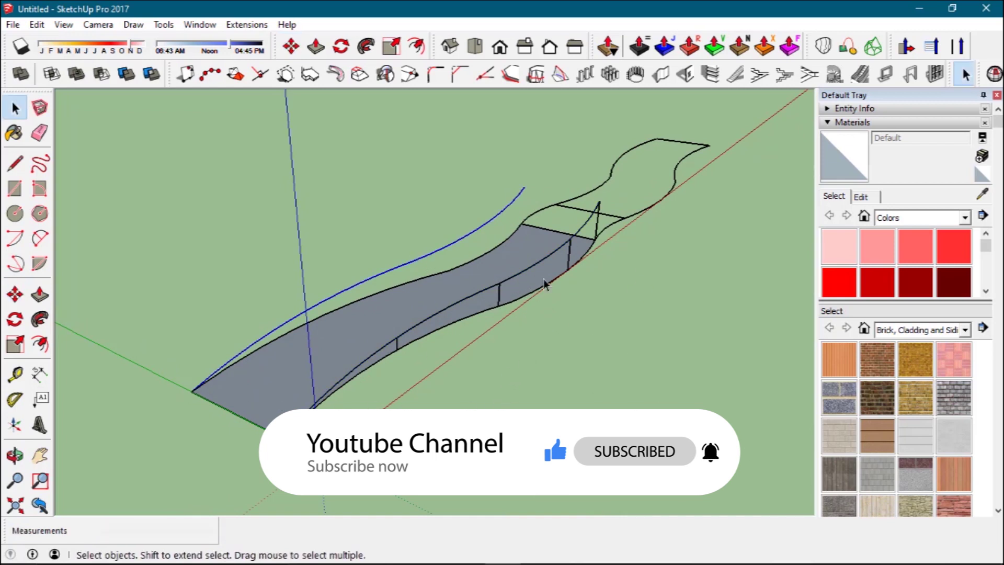
# Draw a line connecting the raised ends of the original and copied rising arcs.
pyautogui.moveTo(523, 287); pyautogui.dragTo(502, 321, button='middle')
pyautogui.scroll(5, 580, 183)
pyautogui.press('l')
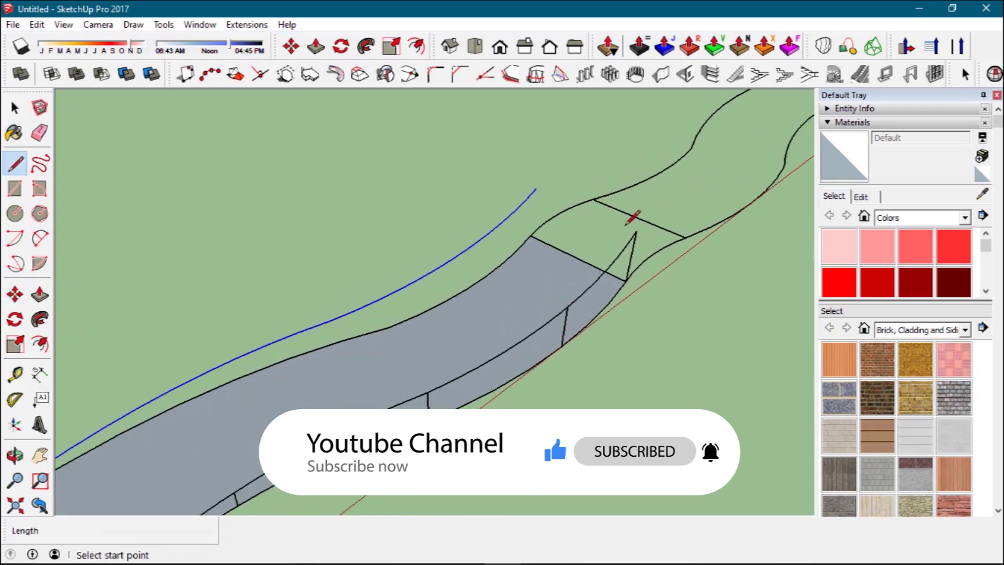
pyautogui.click(617, 226)
pyautogui.press('Escape')
pyautogui.press('space')
# Select the rising arcs and their connecting edges, float the Curviloft toolbar, and generate a skinned surface across the contour.
pyautogui.moveTo(588, 251); pyautogui.dragTo(278, 295, button='middle')
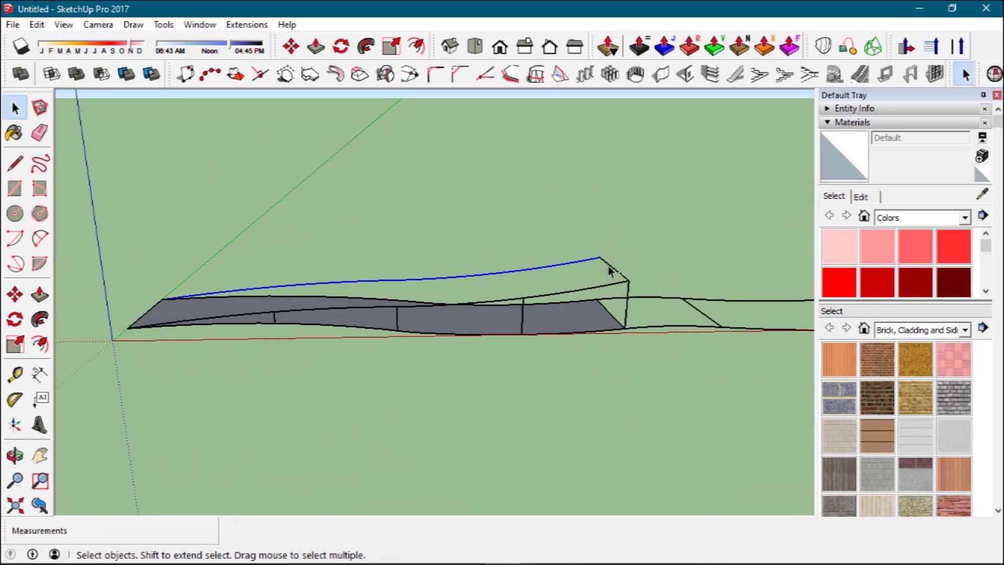
pyautogui.keyDown('ctrl'); pyautogui.click(602, 289); pyautogui.keyUp('ctrl')
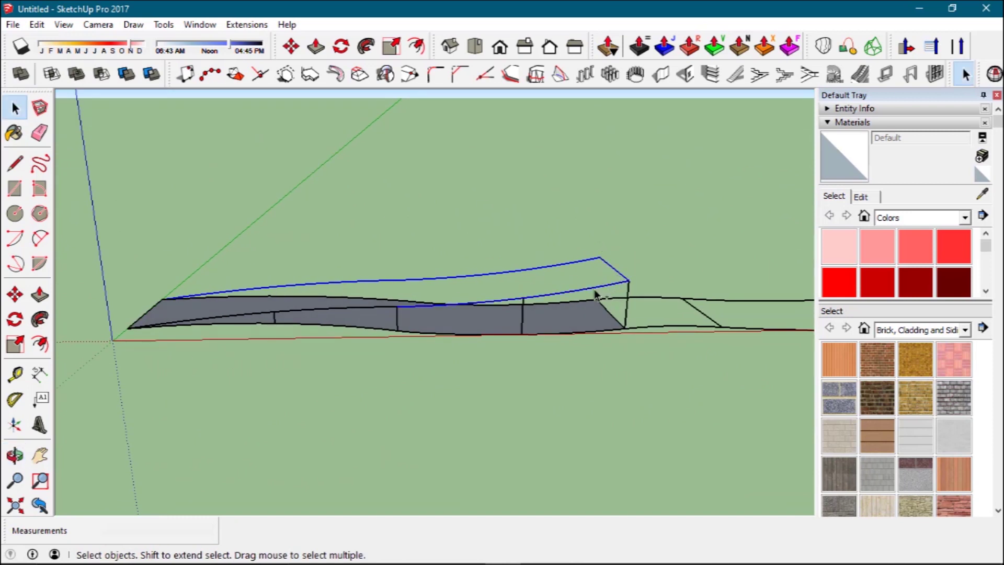
pyautogui.moveTo(363, 310); pyautogui.dragTo(178, 502, button='middle')
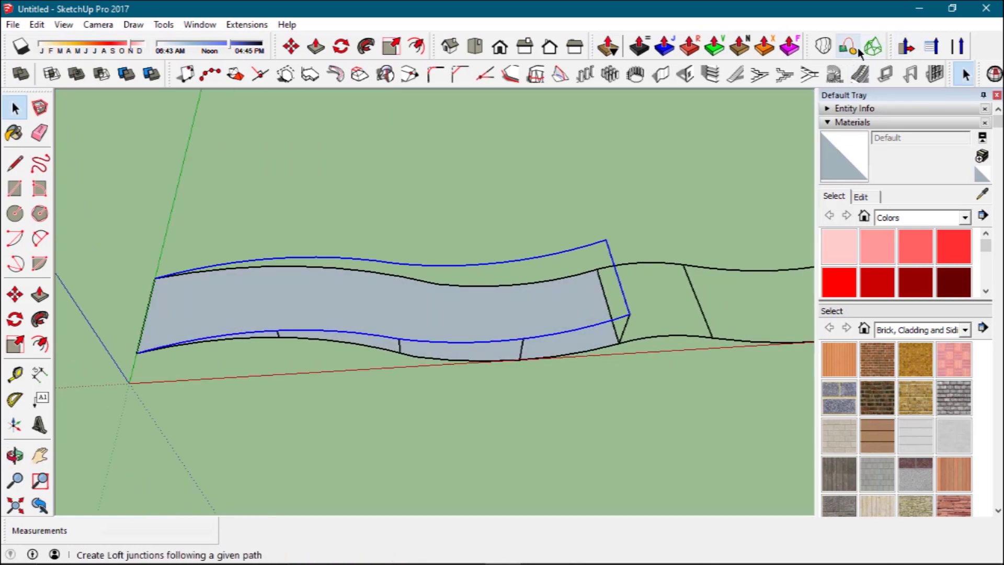
pyautogui.moveTo(578, 296); pyautogui.dragTo(591, 281, button='middle')
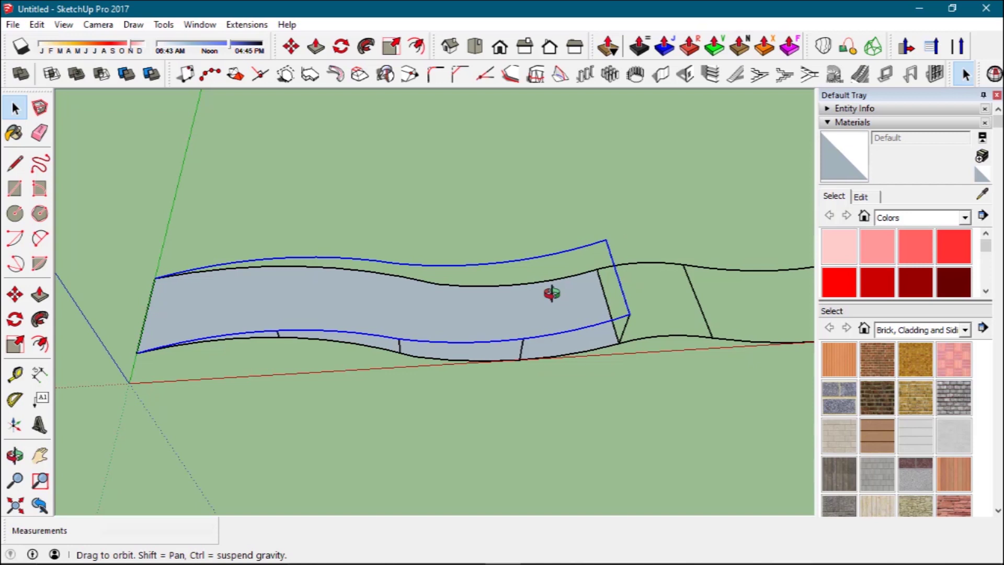
pyautogui.moveTo(552, 293); pyautogui.dragTo(573, 273, button='middle')
pyautogui.moveTo(807, 48); pyautogui.dragTo(579, 108)
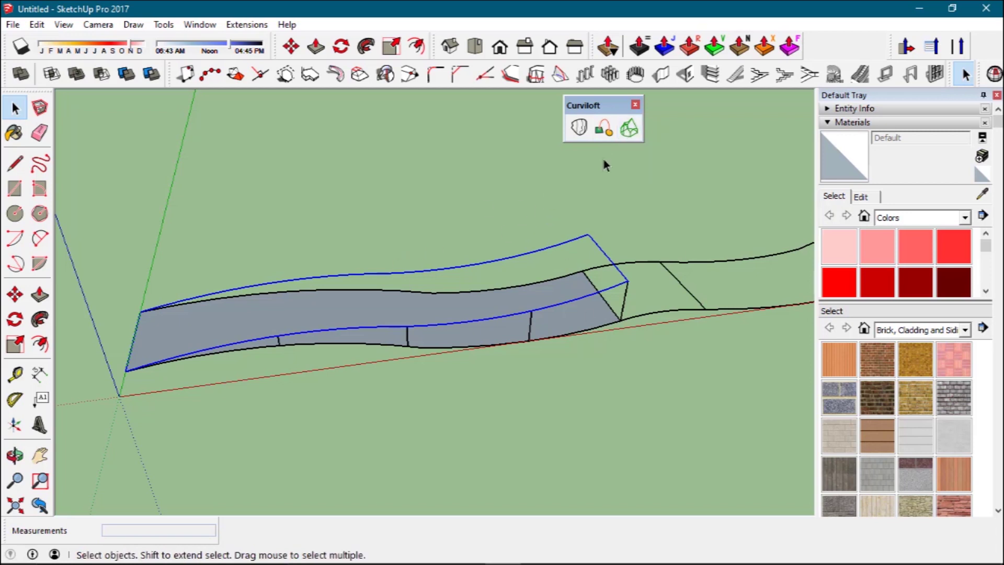
pyautogui.click(632, 133)
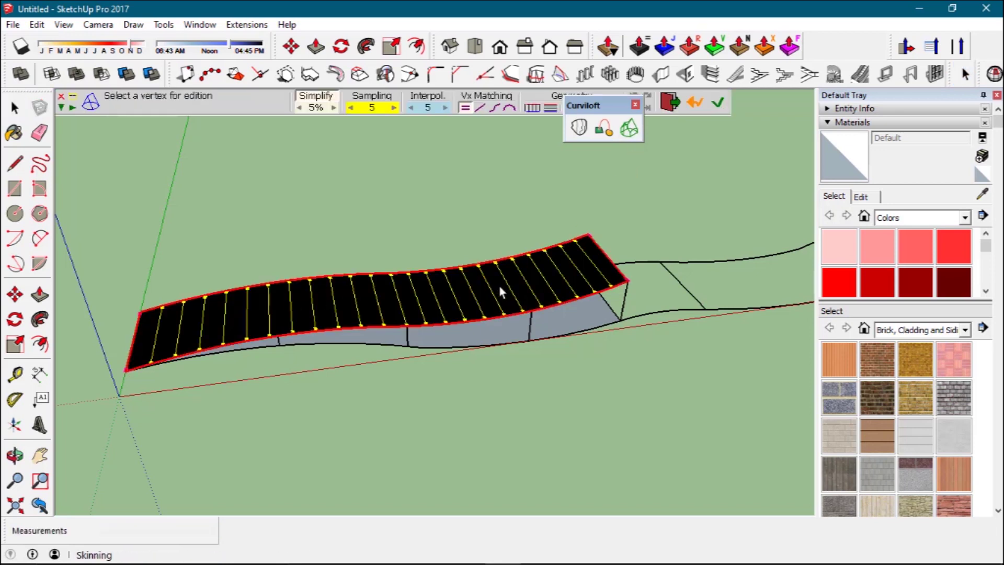
pyautogui.scroll(3, 497, 281)
pyautogui.moveTo(498, 281); pyautogui.dragTo(233, 341, button='middle')
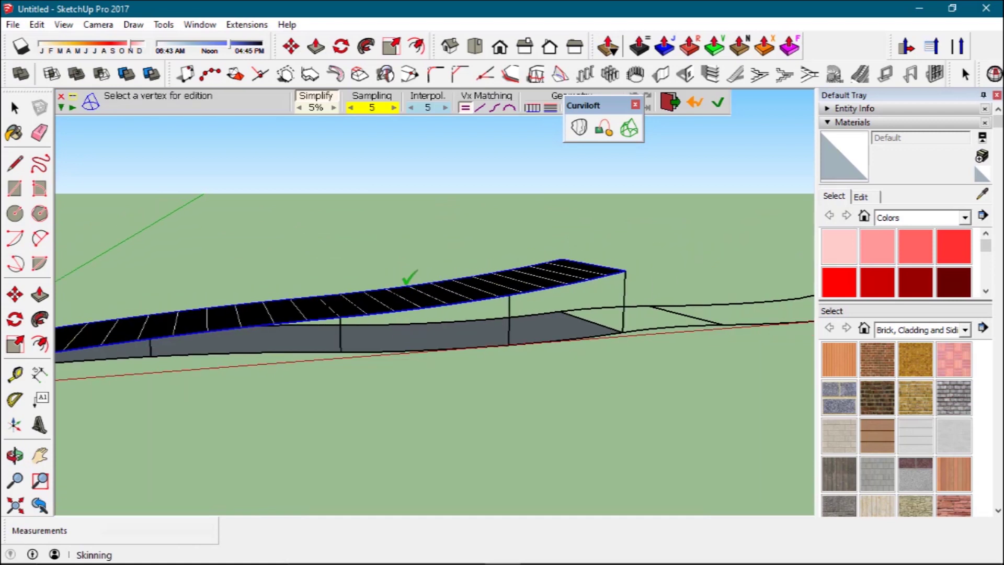
pyautogui.click(413, 262)
pyautogui.moveTo(408, 359); pyautogui.dragTo(572, 307, button='middle')
pyautogui.press('space')
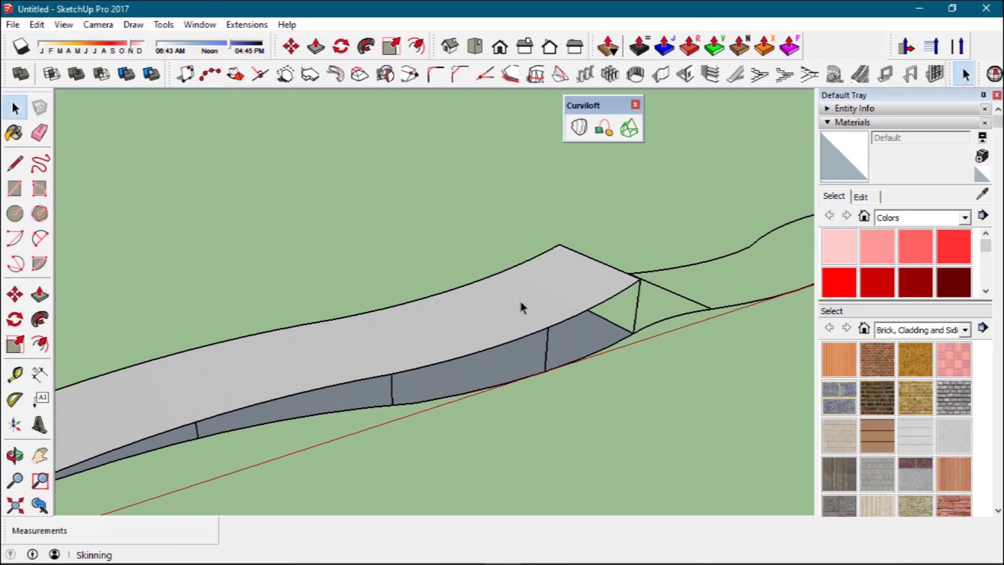
# Float the Fredo6_JointPushPull toolbar beside the Curviloft toolbar and activate Normal Push Pull.
pyautogui.moveTo(491, 293); pyautogui.dragTo(532, 333, button='middle')
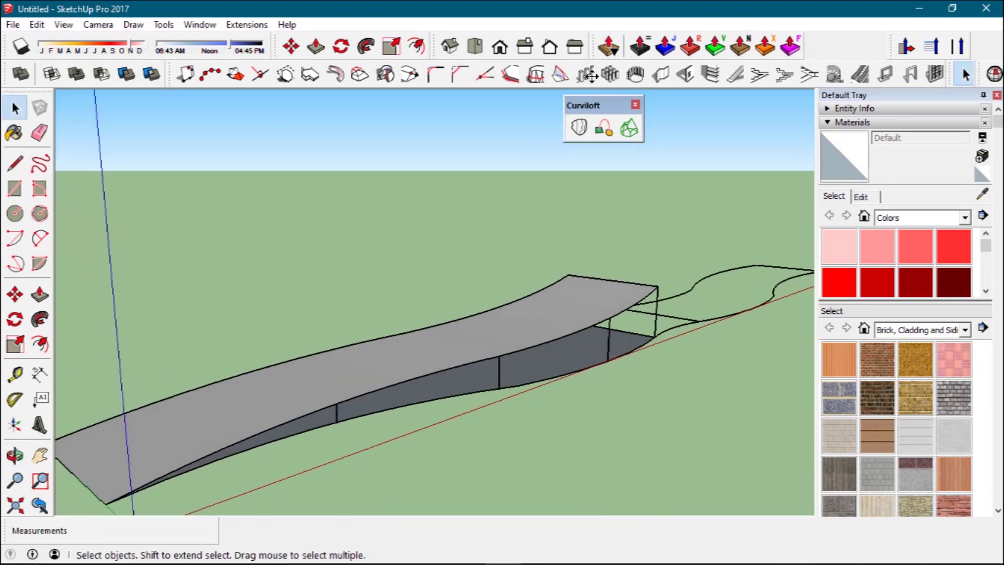
pyautogui.moveTo(599, 46); pyautogui.dragTo(358, 119)
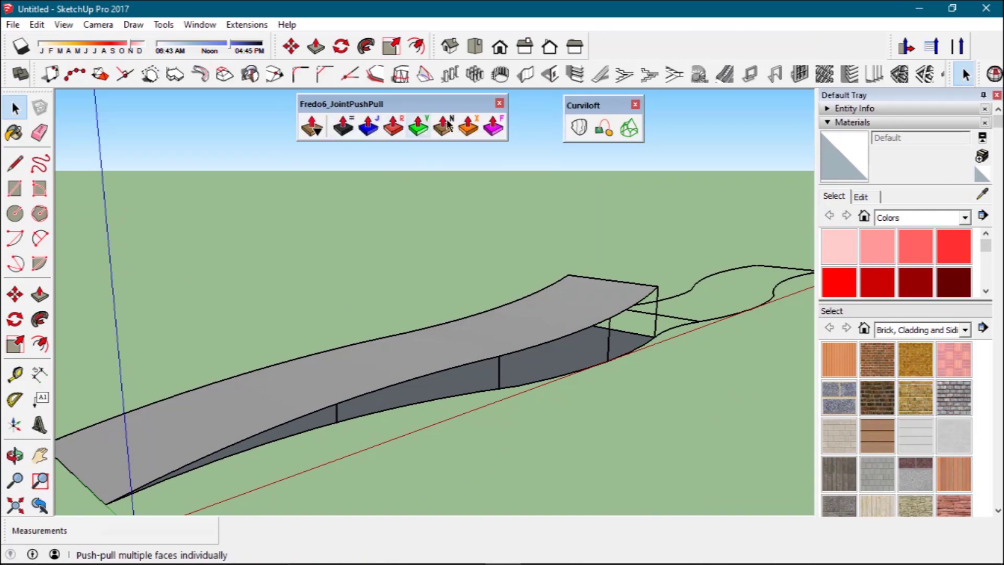
pyautogui.moveTo(420, 102); pyautogui.dragTo(441, 104)
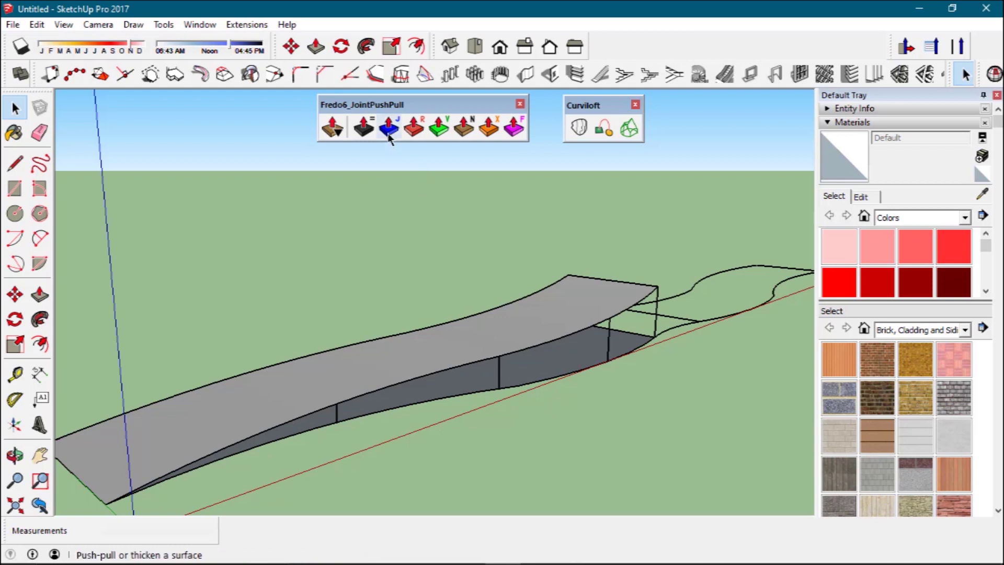
pyautogui.click(469, 134)
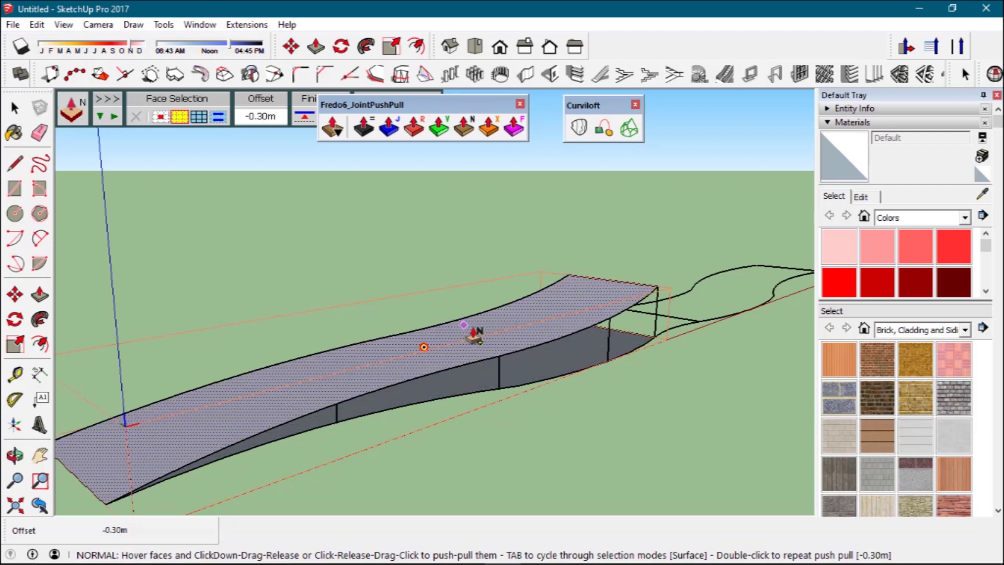
pyautogui.click(477, 341)
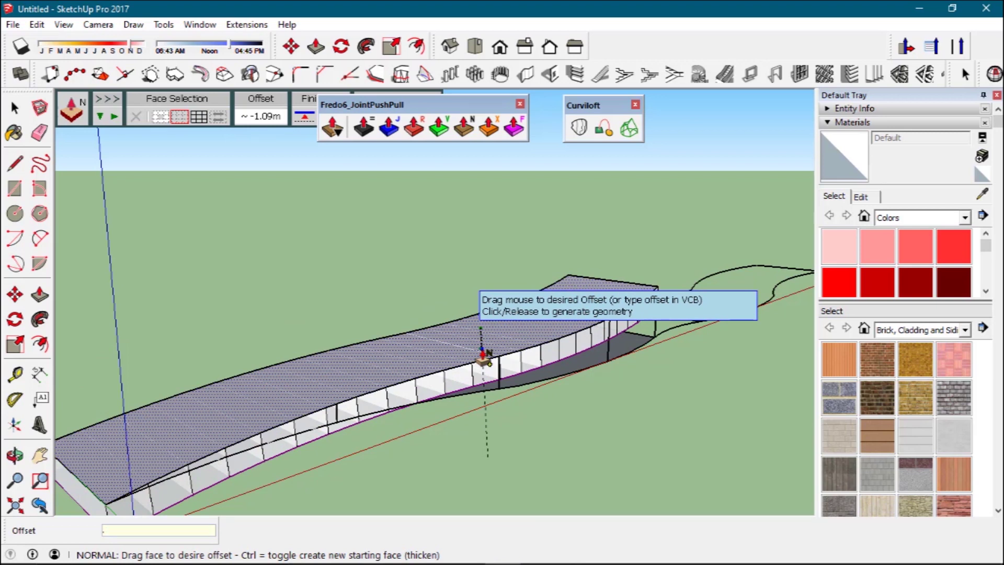
pyautogui.press('Return')
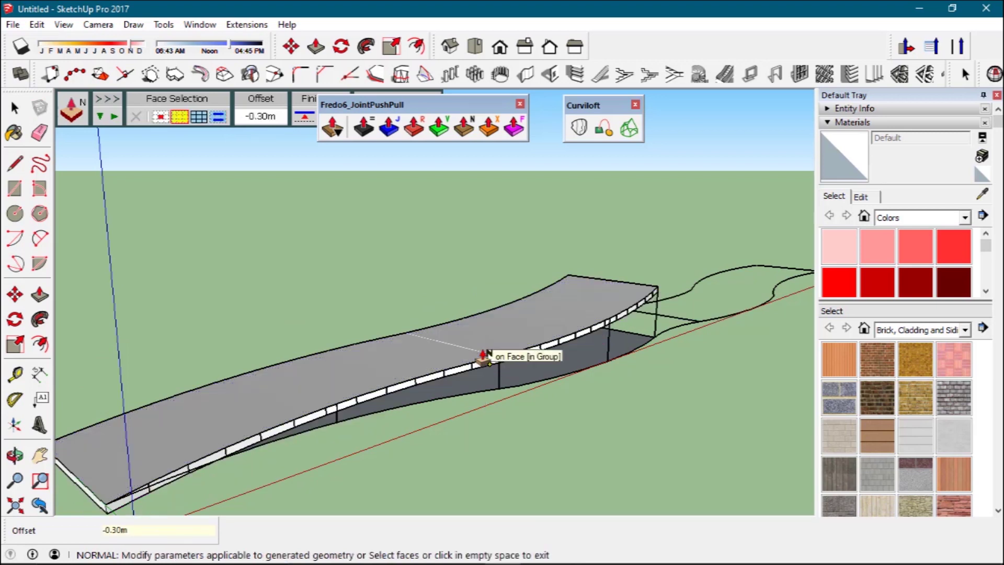
pyautogui.hotkey('ctrl', 'z')
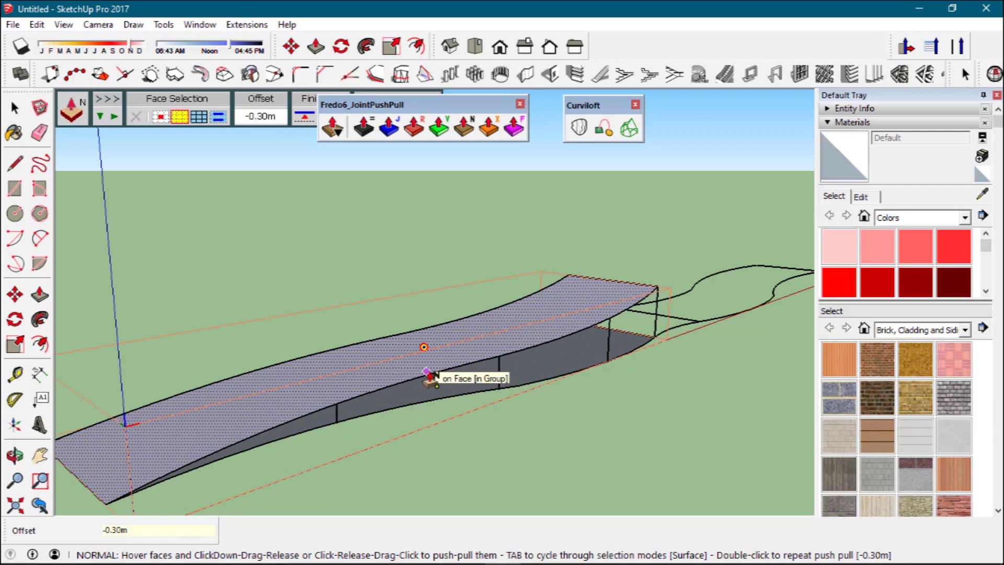
# Thicken the skinned ramp surface downward by 0.3 m with Normal Push Pull, and exit the tool.
pyautogui.click(434, 345)
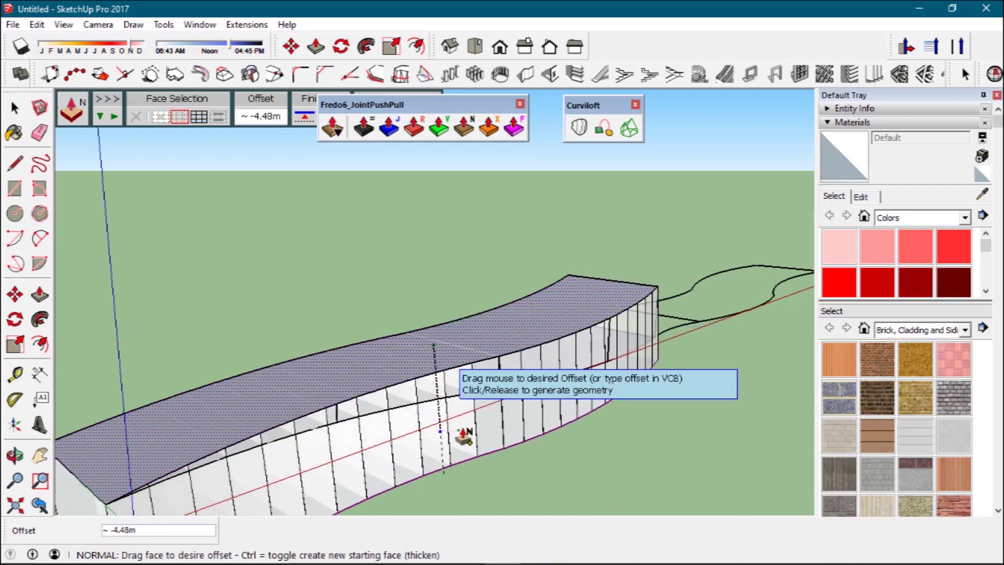
pyautogui.write('.3')
pyautogui.press('Return')
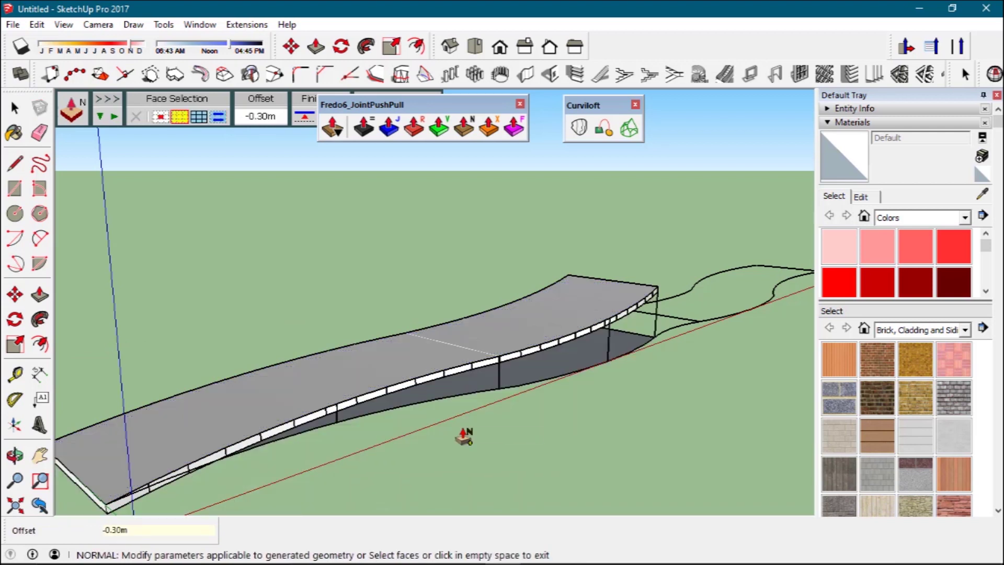
pyautogui.click(387, 276)
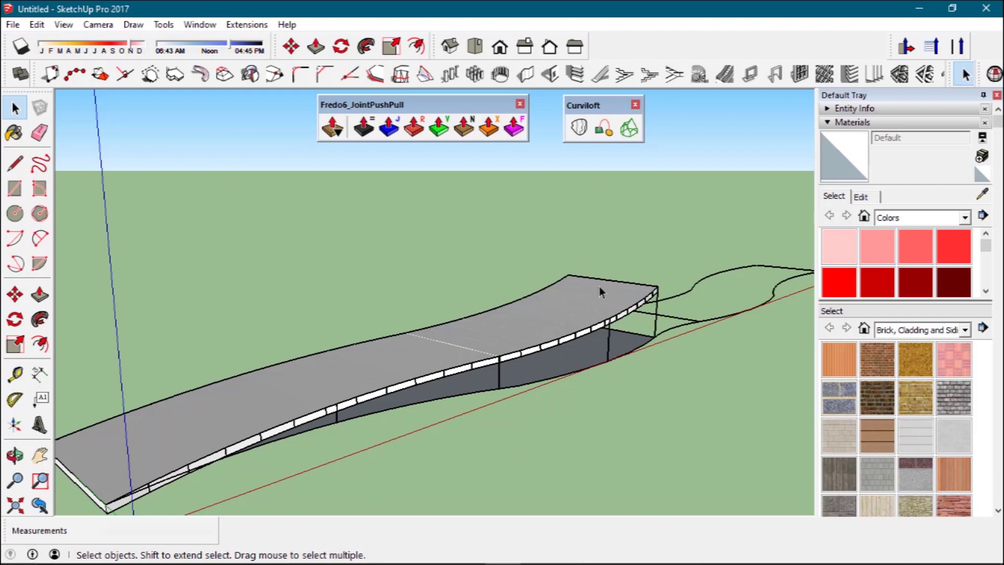
# Copy the thickened ramp group 66 m along the strip, from its far start corner to the strip's far end corner.
pyautogui.scroll(6, 513, 330)
pyautogui.moveTo(528, 399); pyautogui.dragTo(453, 380, button='middle')
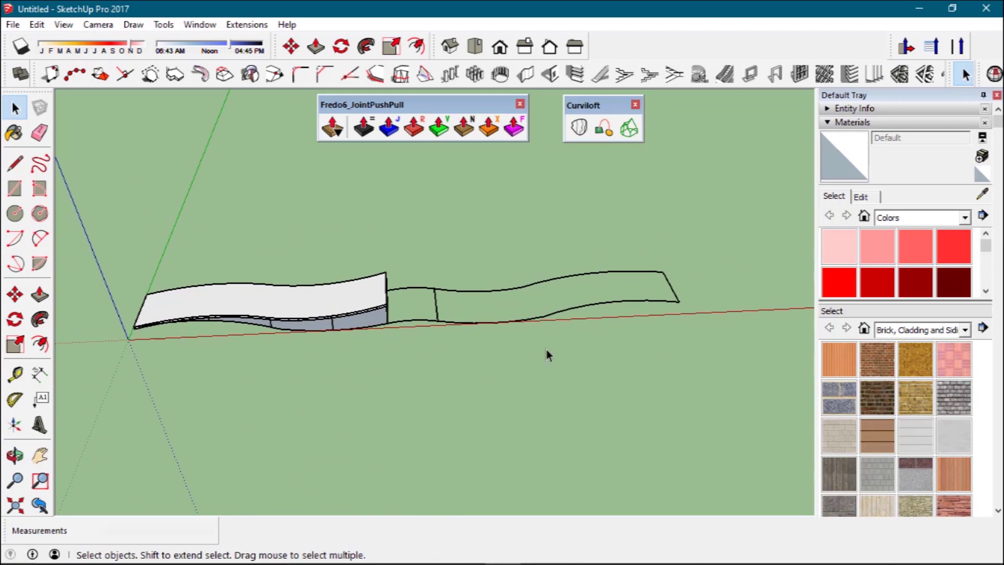
pyautogui.scroll(3, 384, 285)
pyautogui.click(351, 321)
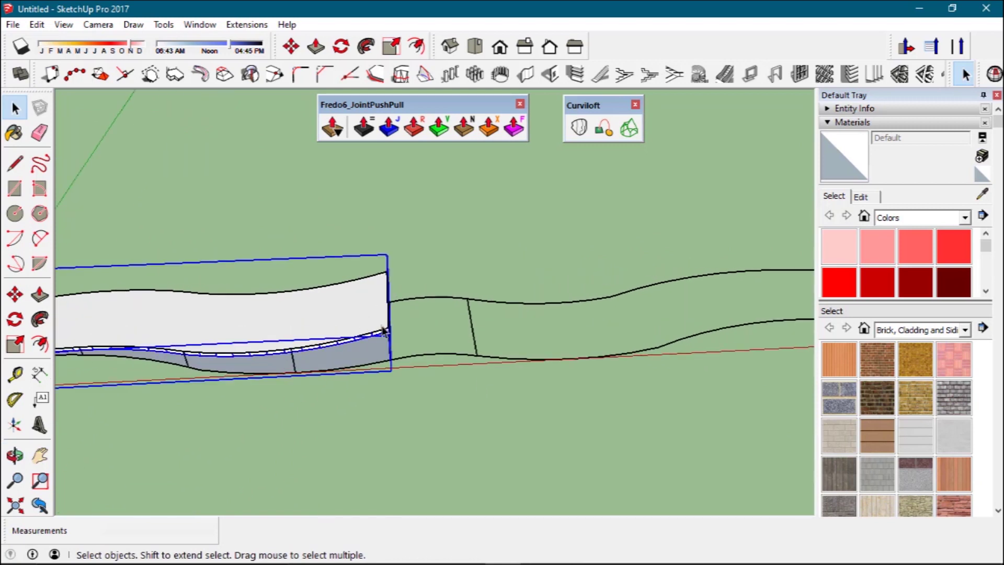
pyautogui.scroll(-3, 351, 321)
pyautogui.moveTo(355, 322); pyautogui.dragTo(336, 370, button='middle')
pyautogui.scroll(4, 354, 314)
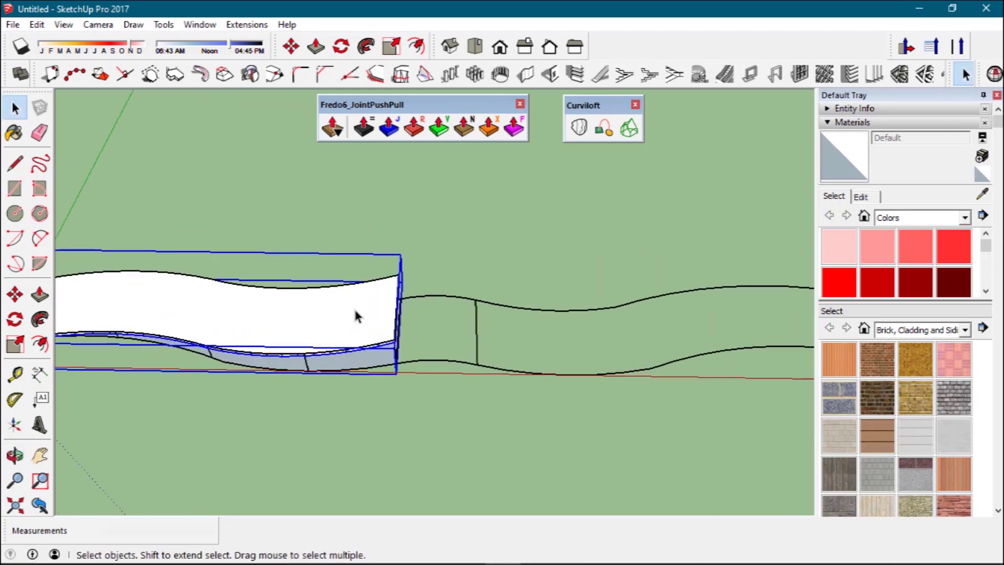
pyautogui.press('m')
pyautogui.scroll(-3, 375, 310)
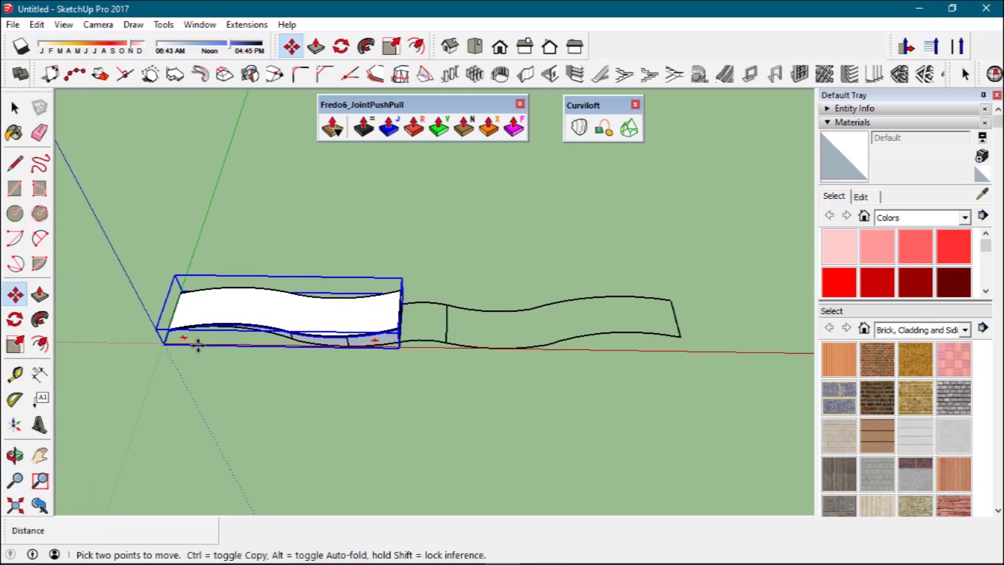
pyautogui.scroll(5, 180, 336)
pyautogui.scroll(3, 186, 232)
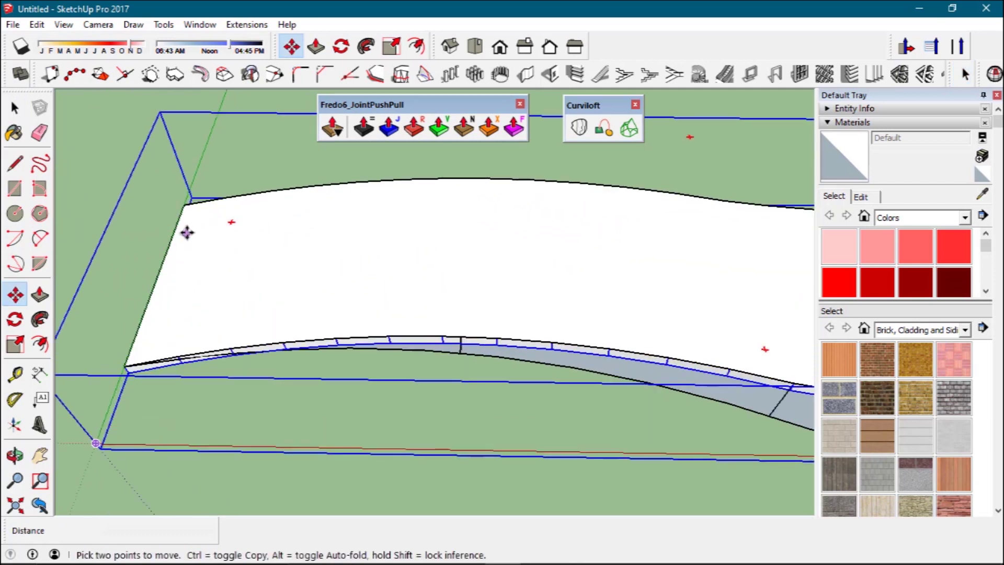
pyautogui.click(185, 204)
pyautogui.press('ctrl')
pyautogui.scroll(-5, 225, 217)
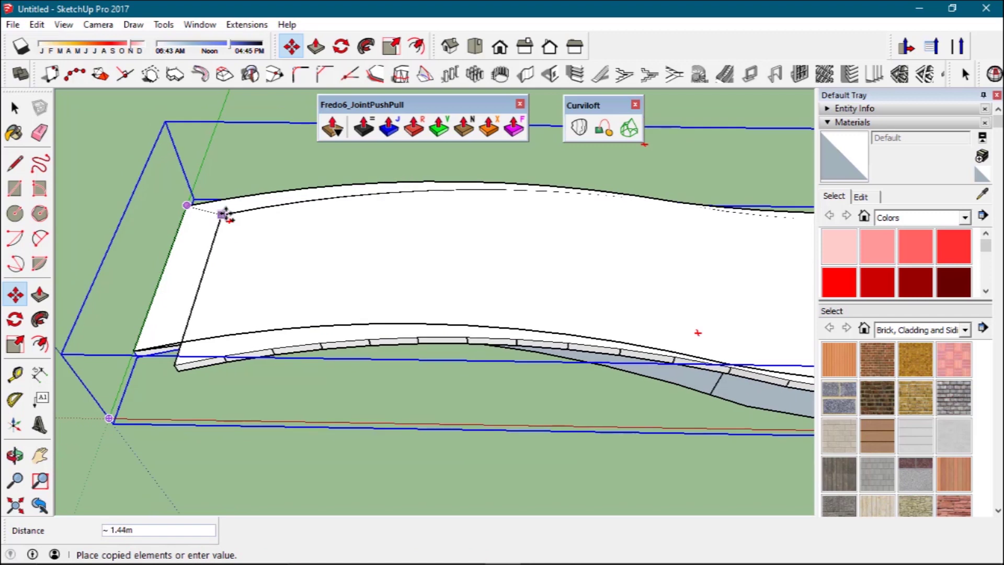
pyautogui.scroll(-2, 288, 215)
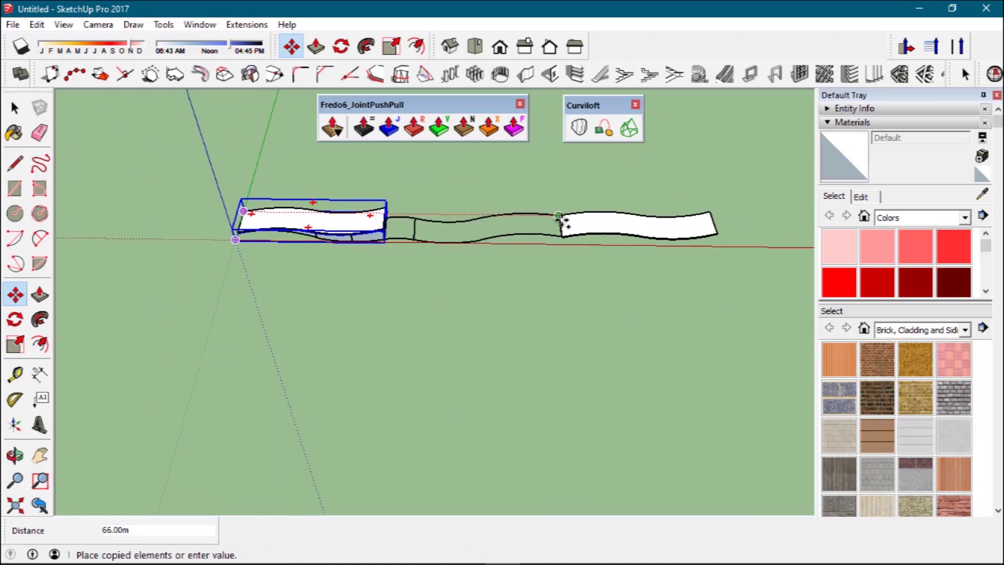
pyautogui.scroll(2, 562, 218)
pyautogui.click(564, 217)
pyautogui.scroll(-3, 564, 218)
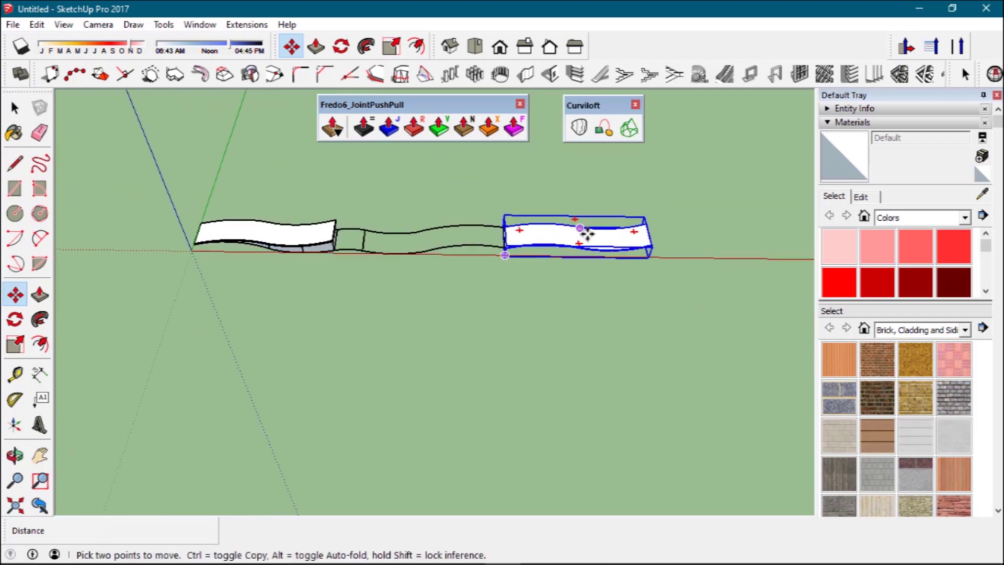
# Mirror the copied ramp along the red axis with the Scale tool so that it slopes the opposite way.
pyautogui.scroll(5, 593, 233)
pyautogui.scroll(3, 594, 232)
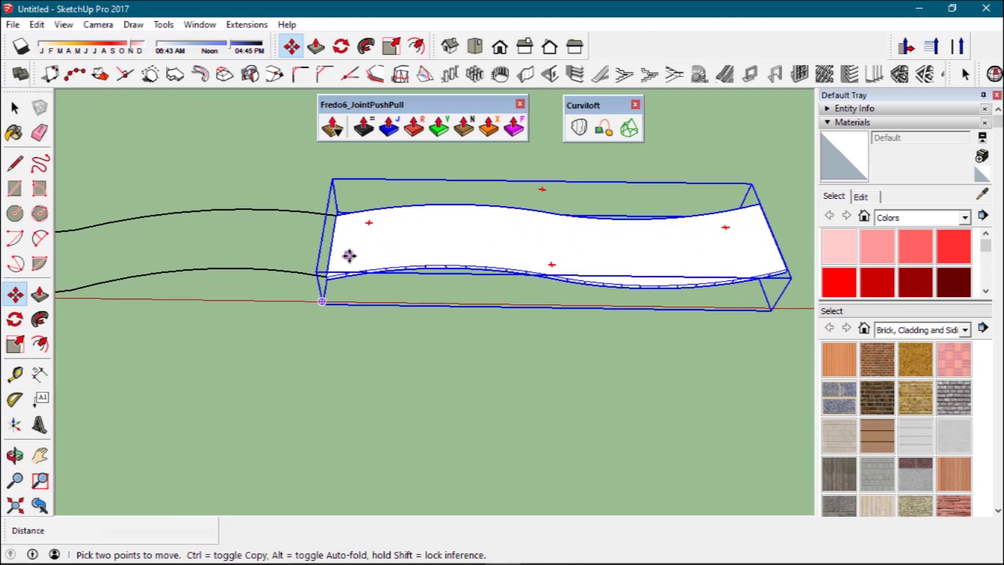
pyautogui.press('s')
pyautogui.moveTo(320, 240); pyautogui.dragTo(495, 240)
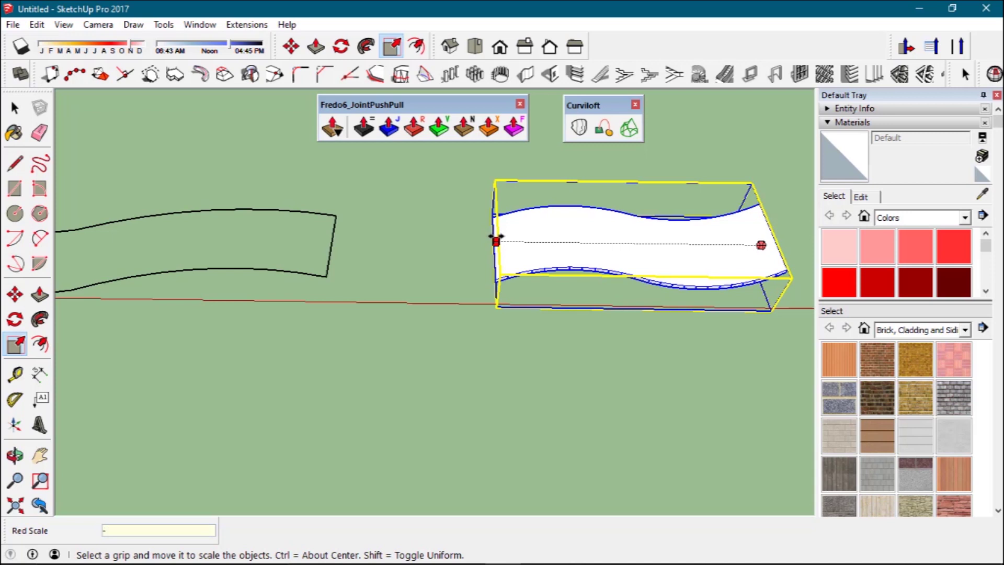
pyautogui.press('Return')
pyautogui.scroll(-6, 372, 274)
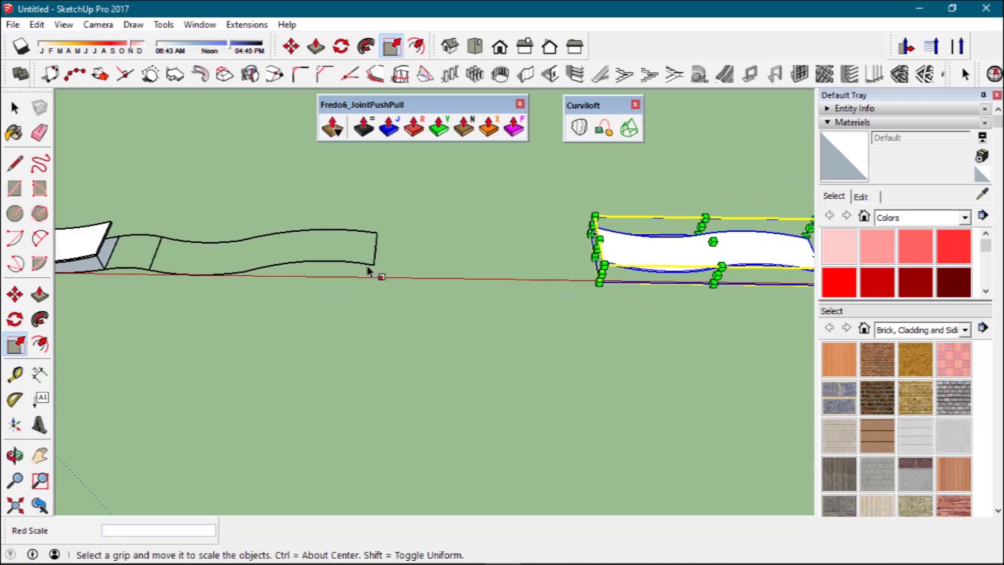
pyautogui.press('space')
# Move the mirrored ramp back by its low far corner onto the matching end corner of the flat strip.
pyautogui.scroll(5, 616, 282)
pyautogui.moveTo(616, 282); pyautogui.dragTo(466, 304, button='middle')
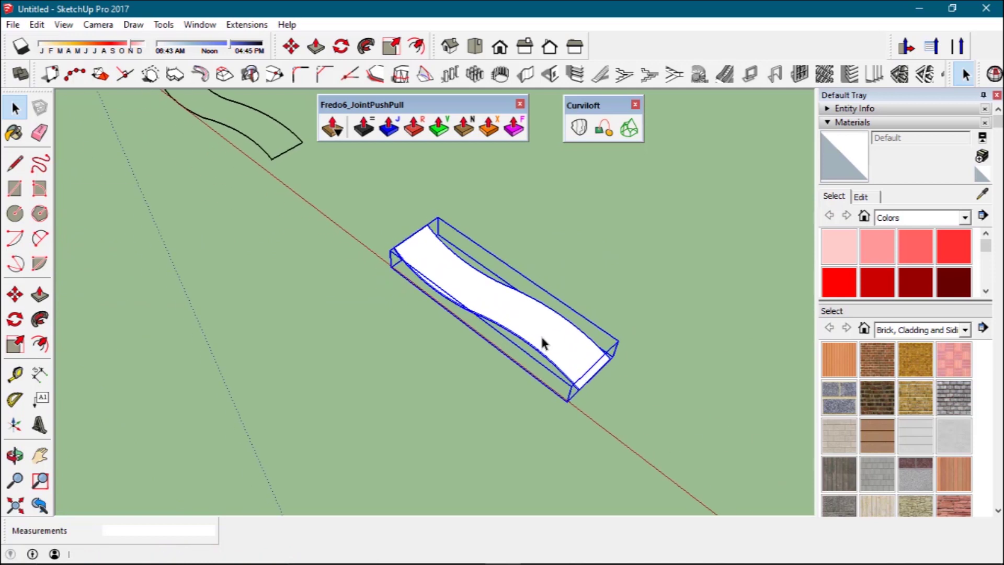
pyautogui.scroll(6, 612, 363)
pyautogui.press('m')
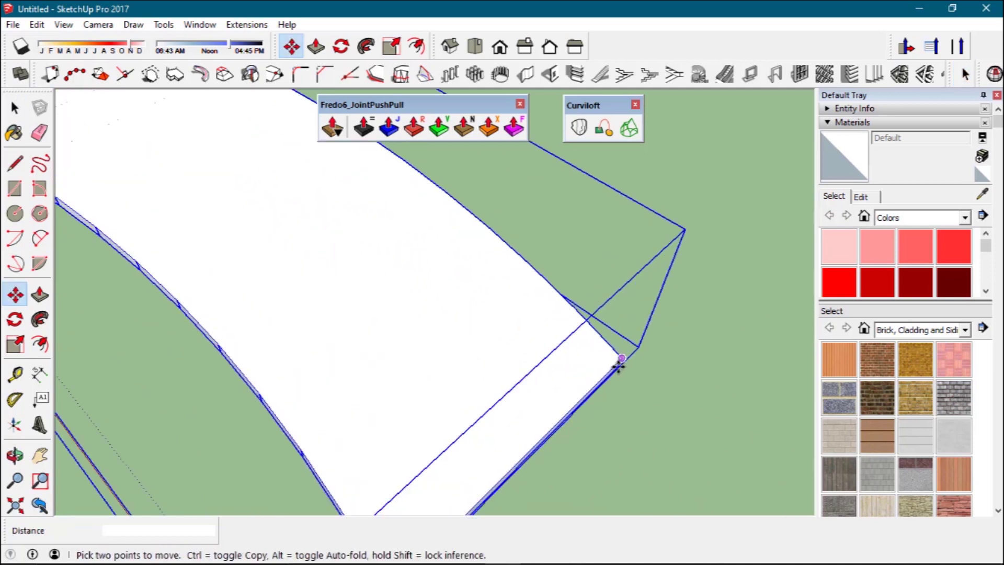
pyautogui.scroll(-10, 624, 359)
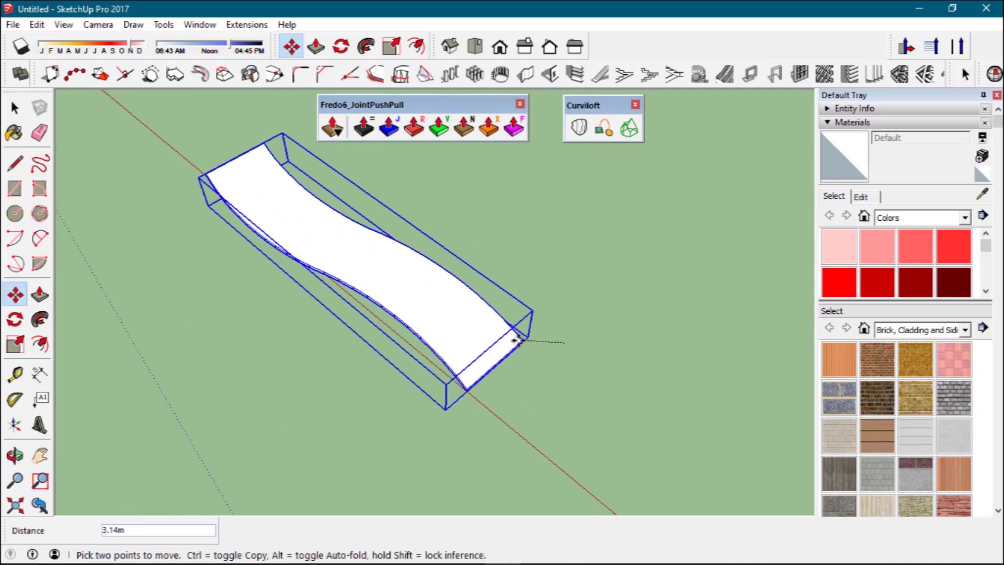
pyautogui.scroll(-1, 408, 324)
pyautogui.scroll(5, 257, 152)
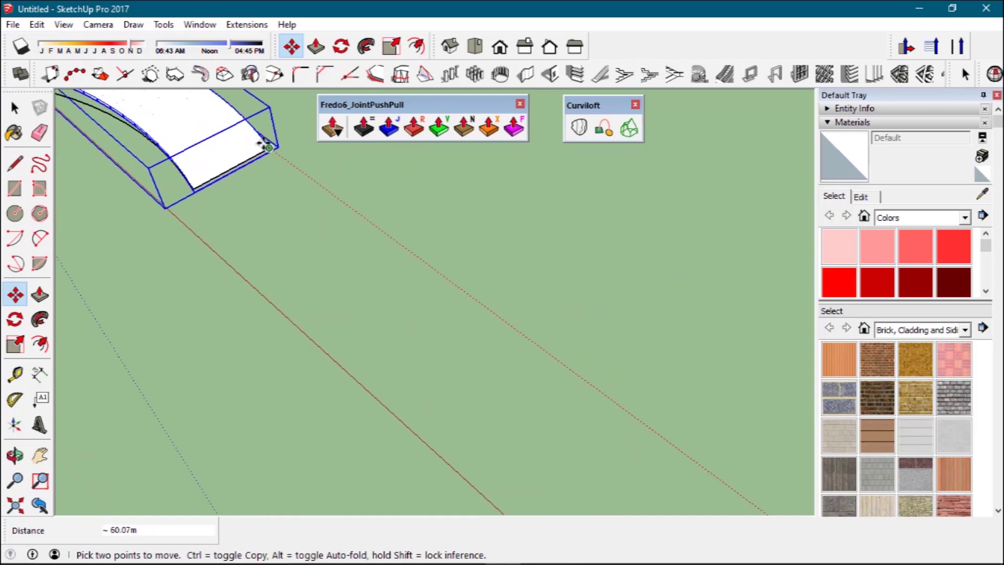
pyautogui.click(268, 148)
pyautogui.press('space')
pyautogui.scroll(-5, 454, 283)
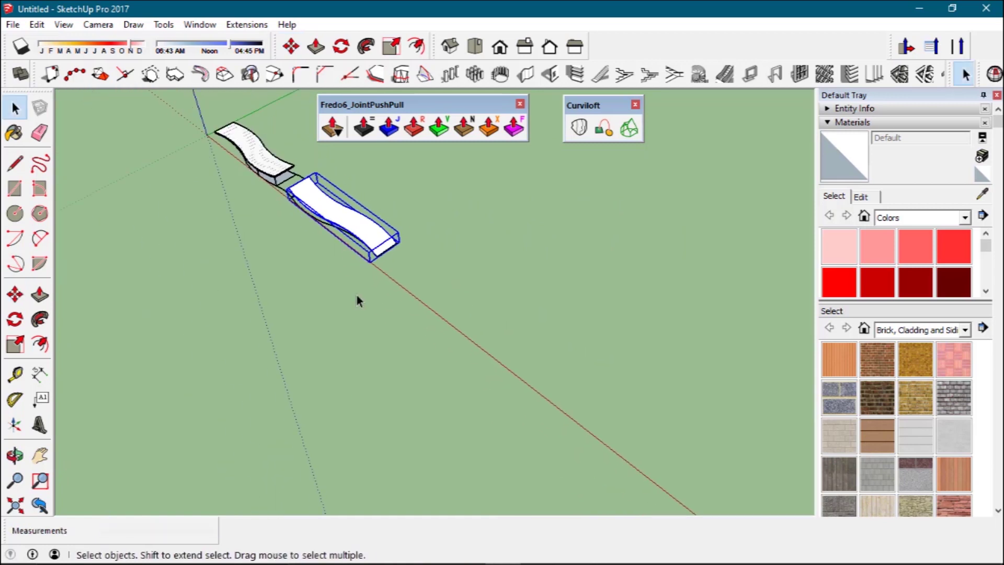
# Select the edges enclosing the flat strip segment between the two ramps and generate faces with the Suforyou extension.
pyautogui.moveTo(256, 316); pyautogui.dragTo(312, 280, button='middle')
pyautogui.scroll(3, 312, 280)
pyautogui.scroll(2, 312, 278)
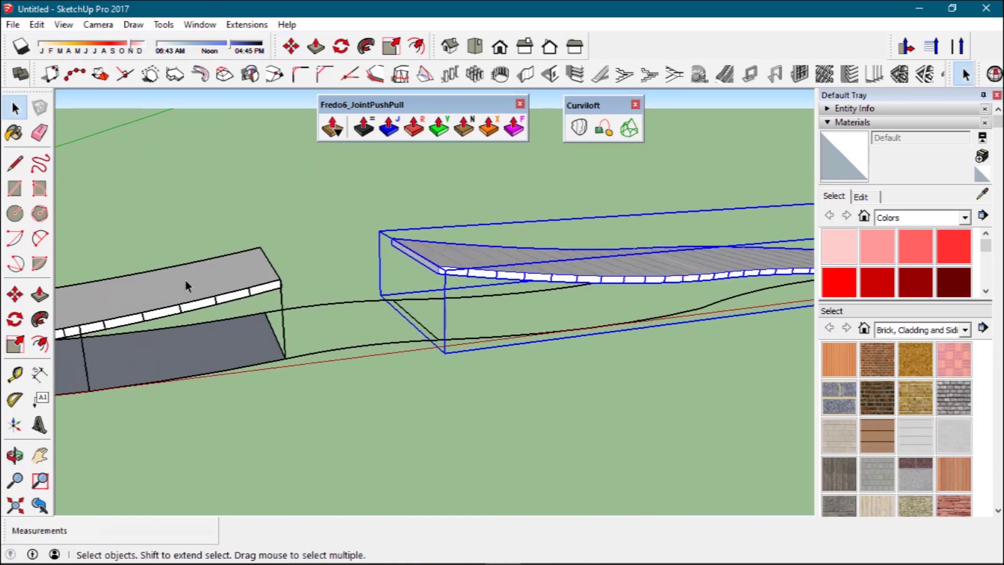
pyautogui.moveTo(185, 281); pyautogui.dragTo(355, 307, button='middle')
pyautogui.moveTo(319, 353); pyautogui.dragTo(219, 385, button='middle')
pyautogui.click(270, 419)
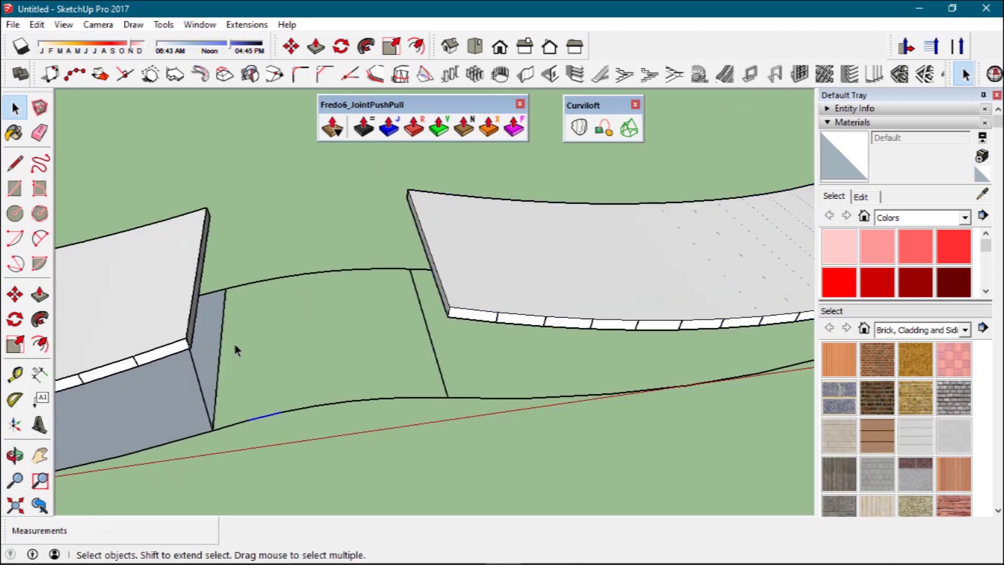
pyautogui.moveTo(209, 269); pyautogui.dragTo(449, 443)
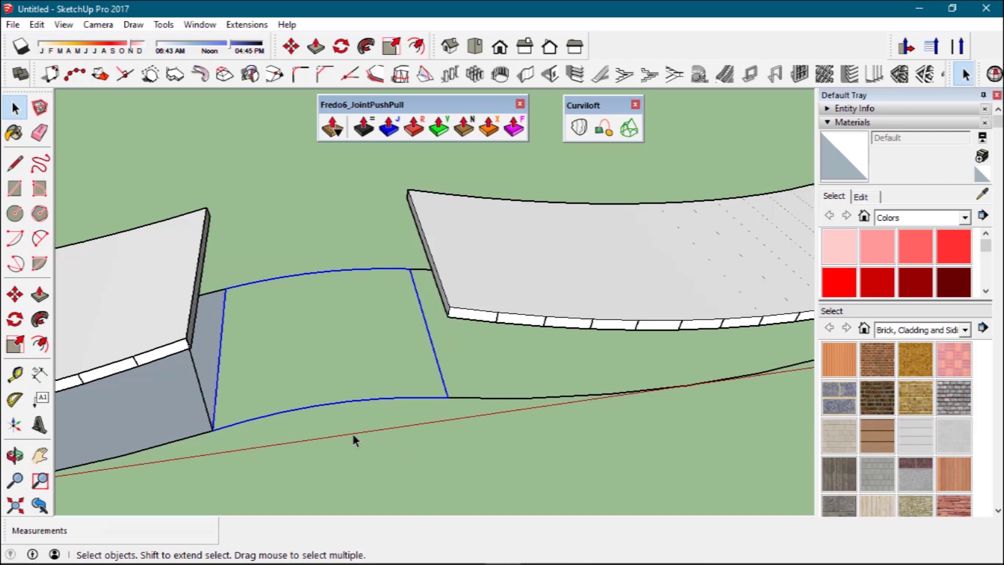
pyautogui.moveTo(352, 437); pyautogui.dragTo(328, 437, button='middle')
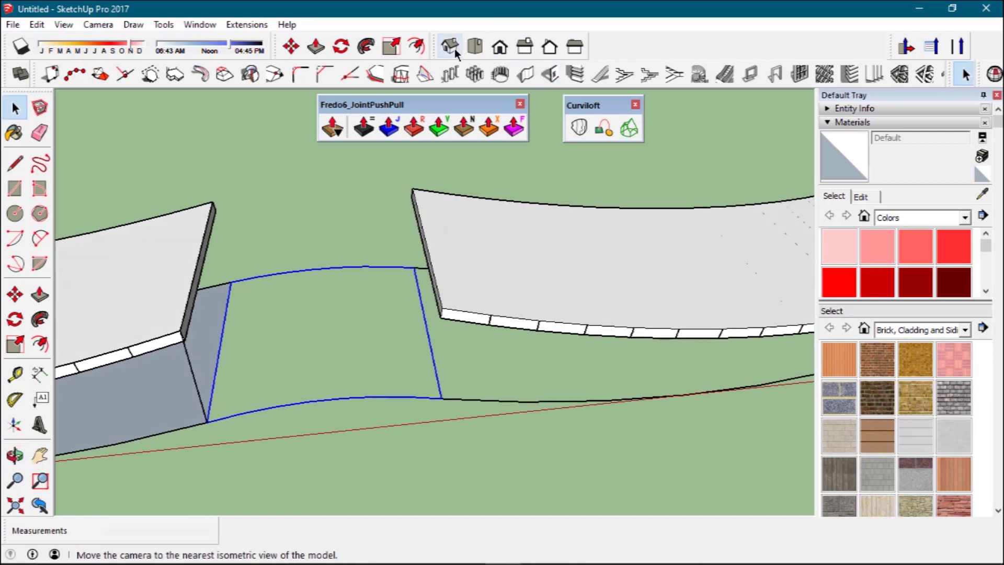
pyautogui.click(244, 24)
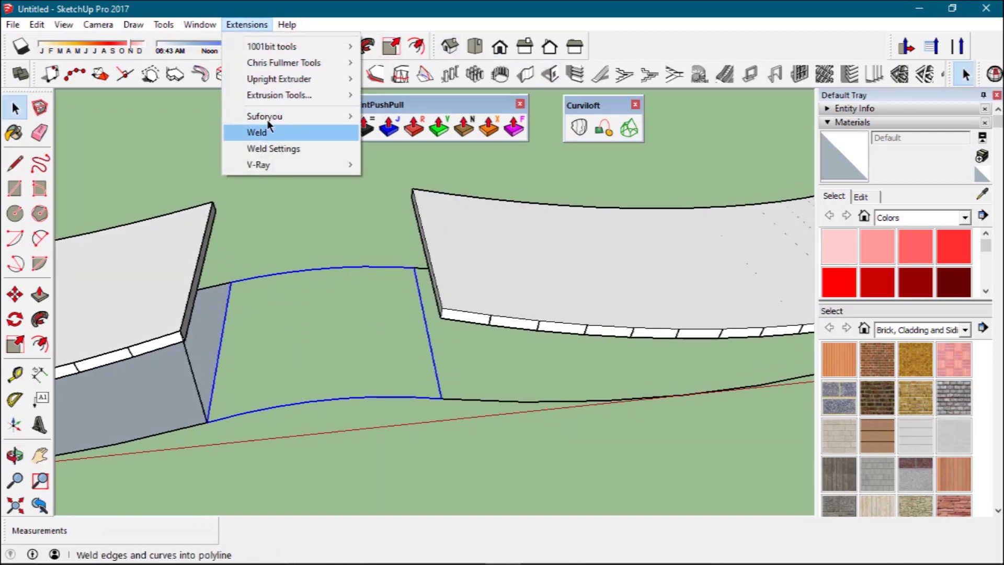
pyautogui.moveTo(293, 116)
pyautogui.click(395, 117)
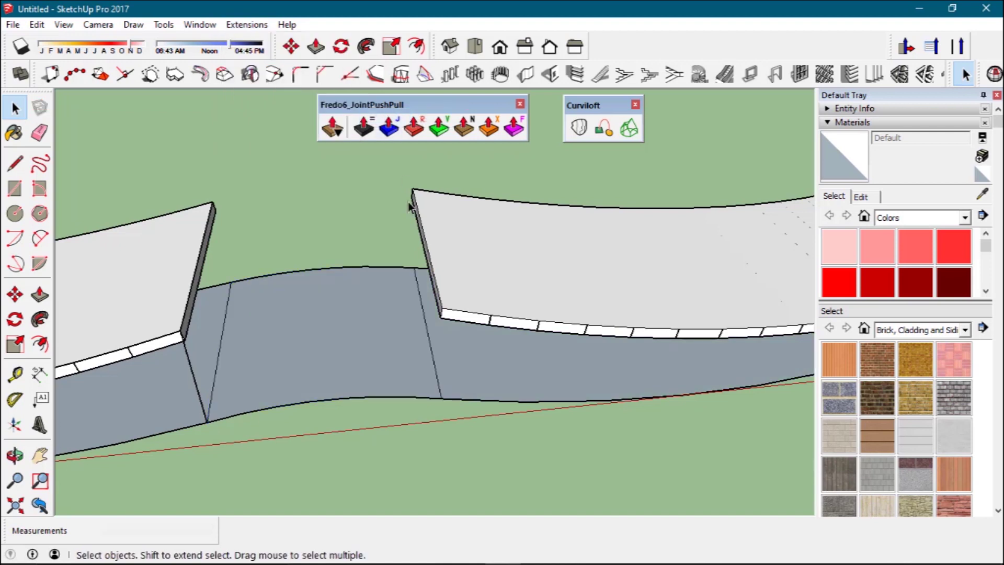
# Copy the flat strip face between the two ramps straight up to the lower corner of the ramp's raised end.
pyautogui.click(333, 349)
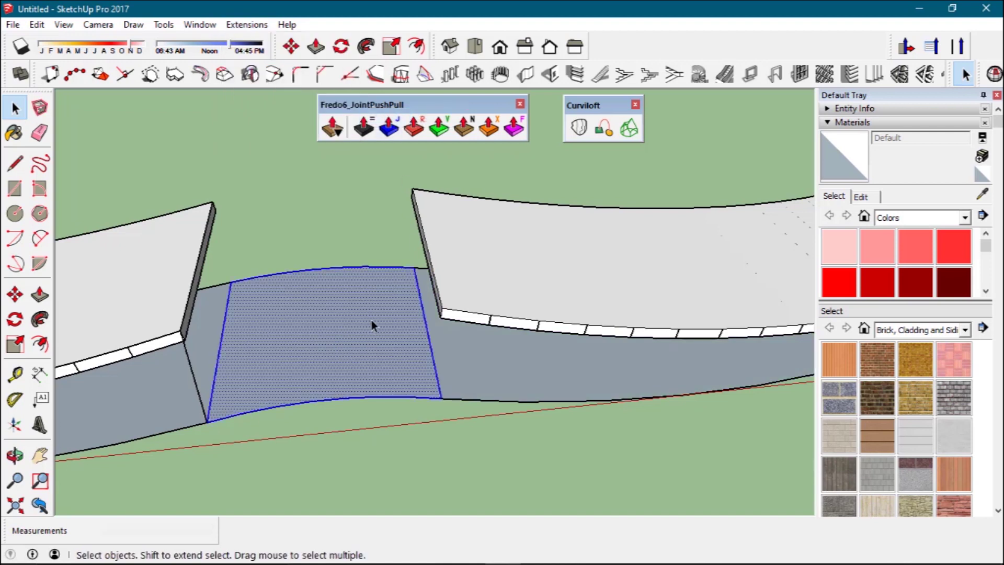
pyautogui.scroll(2, 372, 317)
pyautogui.moveTo(421, 381); pyautogui.dragTo(544, 343, button='middle')
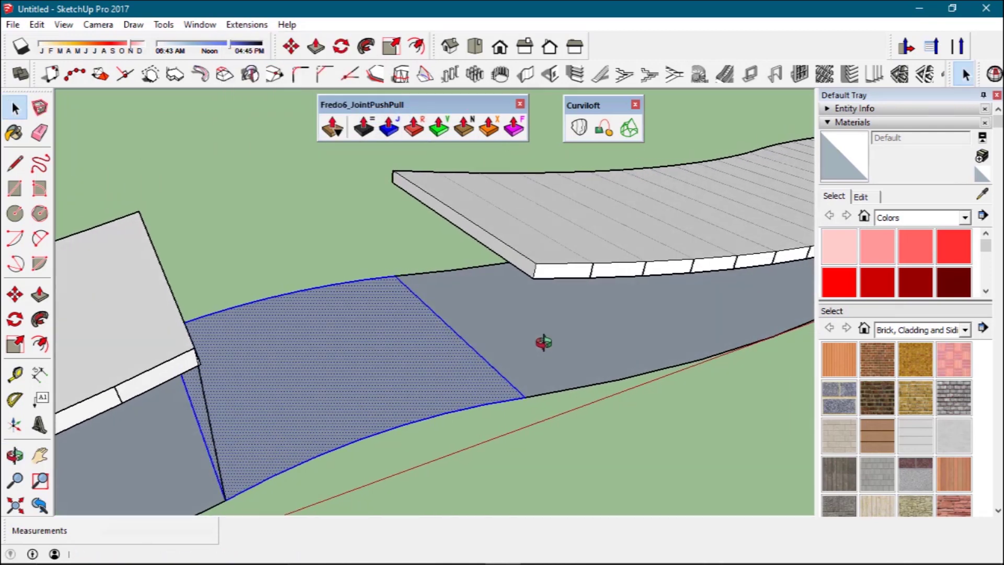
pyautogui.press('m')
pyautogui.click(522, 396)
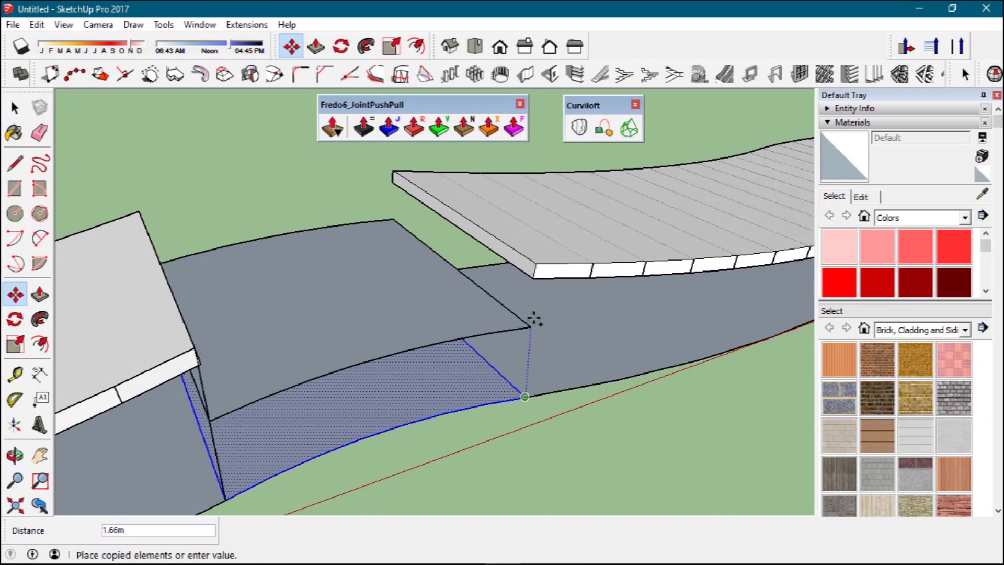
pyautogui.click(533, 278)
pyautogui.scroll(2, 175, 337)
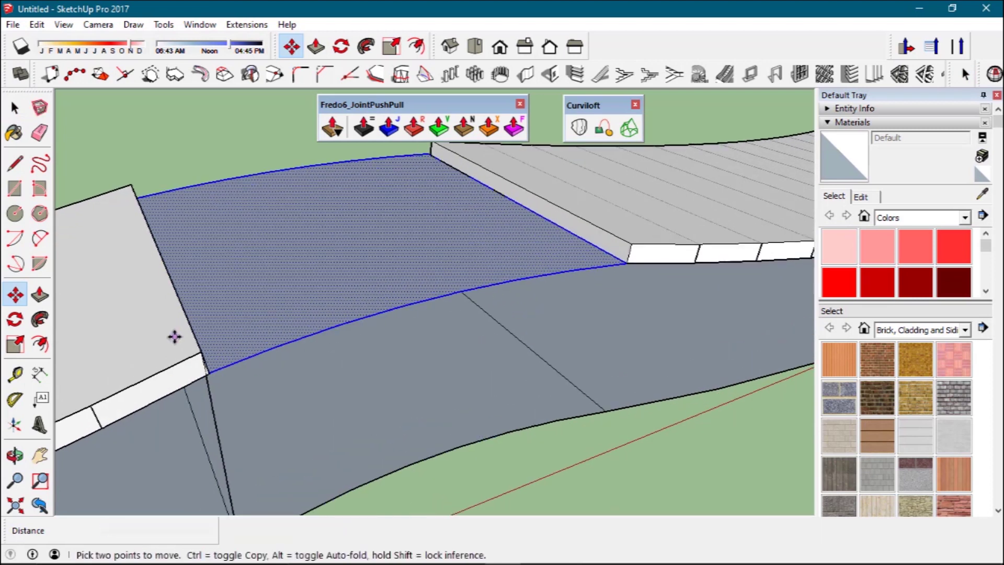
pyautogui.moveTo(238, 348); pyautogui.dragTo(154, 373, button='middle')
pyautogui.scroll(-1, 219, 366)
pyautogui.press('space')
# Push/Pull the raised middle deck face up about 0.27 m, level with the top surface of the adjoining ramps.
pyautogui.scroll(-1, 230, 362)
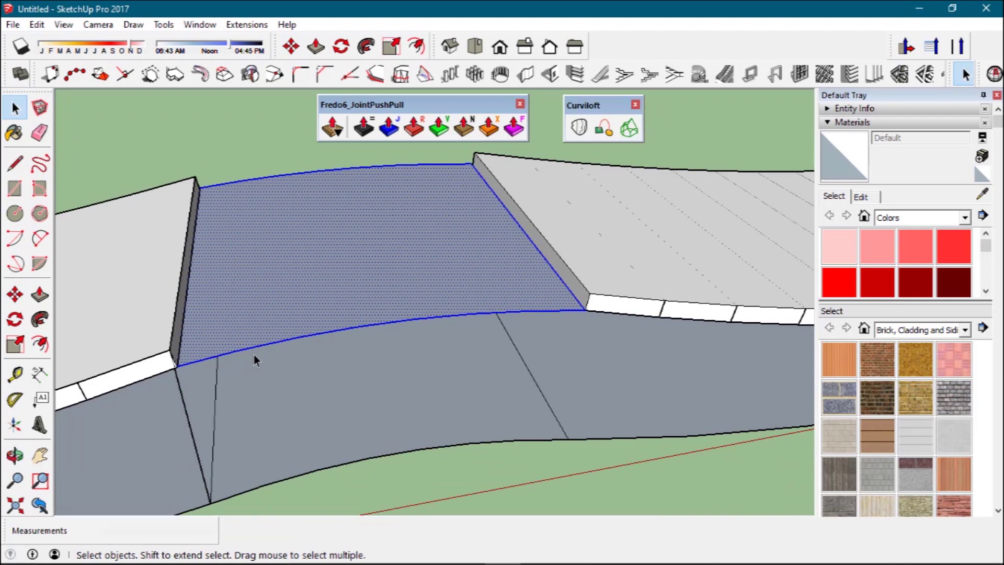
pyautogui.press('p')
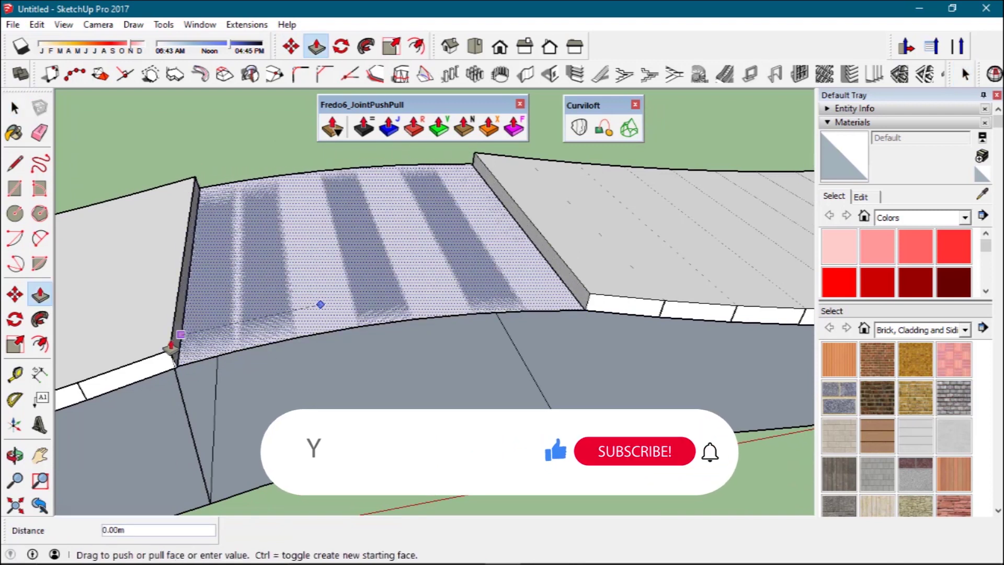
pyautogui.click(152, 362)
pyautogui.scroll(-1, 574, 303)
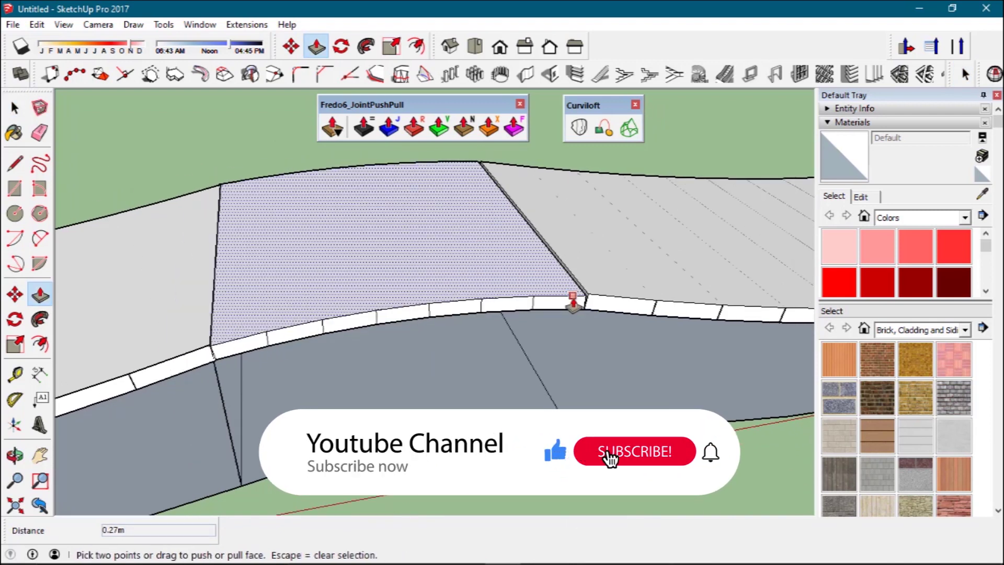
pyautogui.scroll(2, 558, 284)
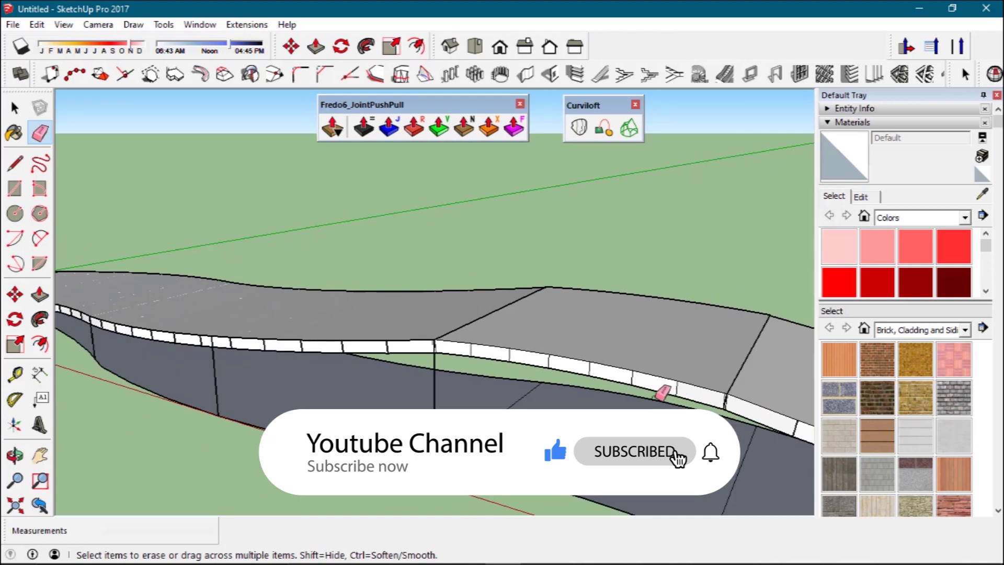
pyautogui.scroll(-3, 659, 391)
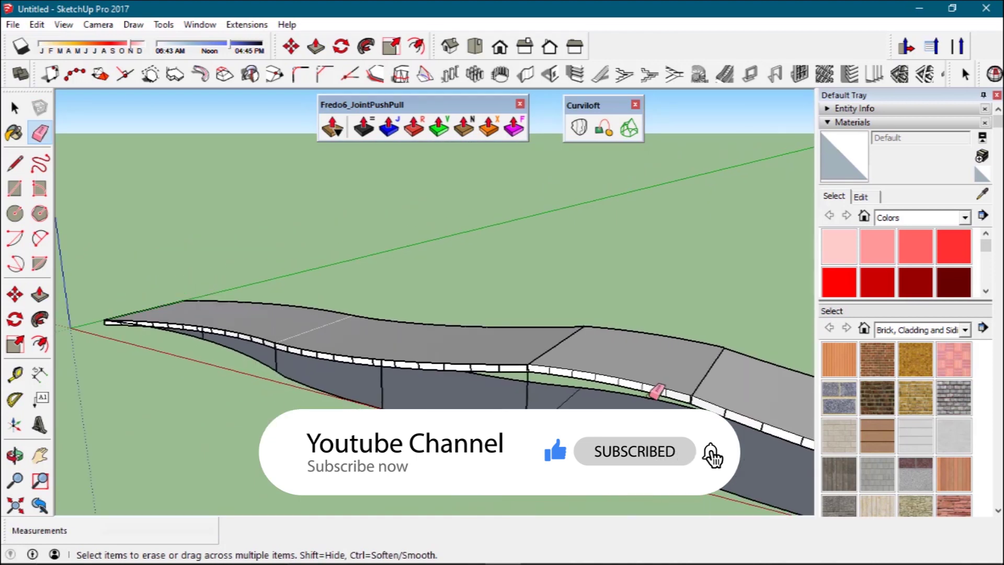